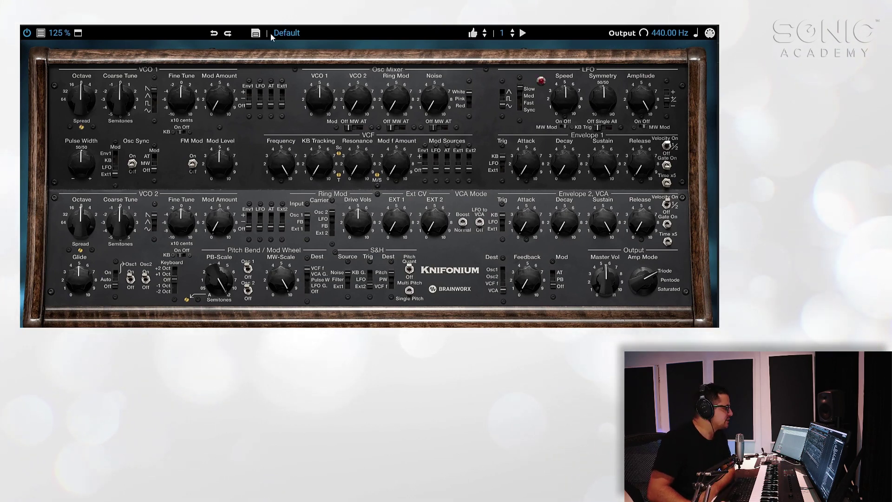
Look through the preset browser and the plug-in's FX, arpeggiator and voice option sections
click(41, 32)
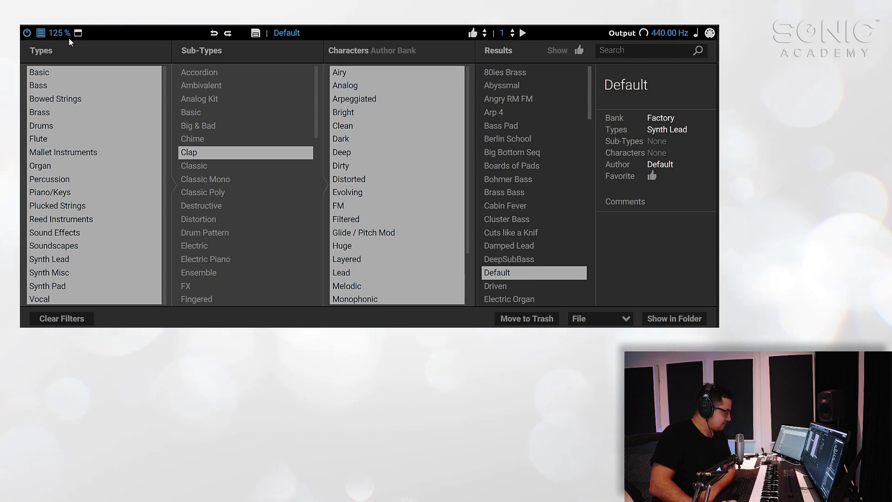
click(41, 33)
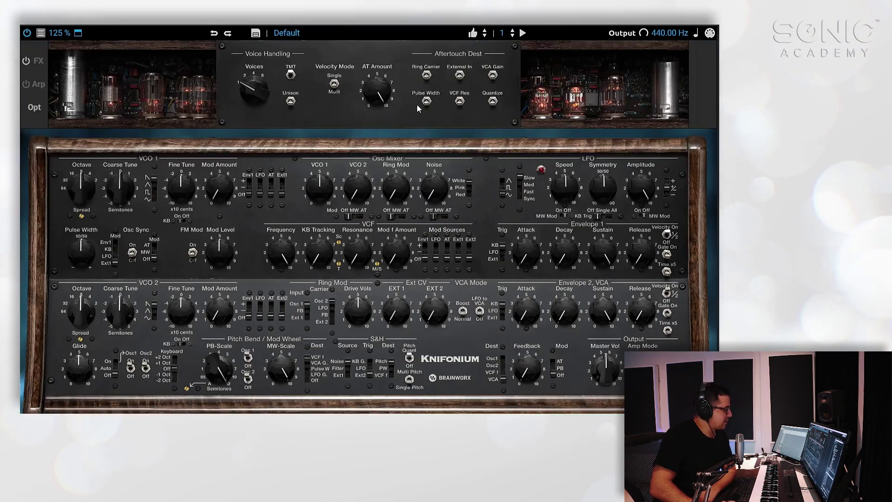
click(38, 61)
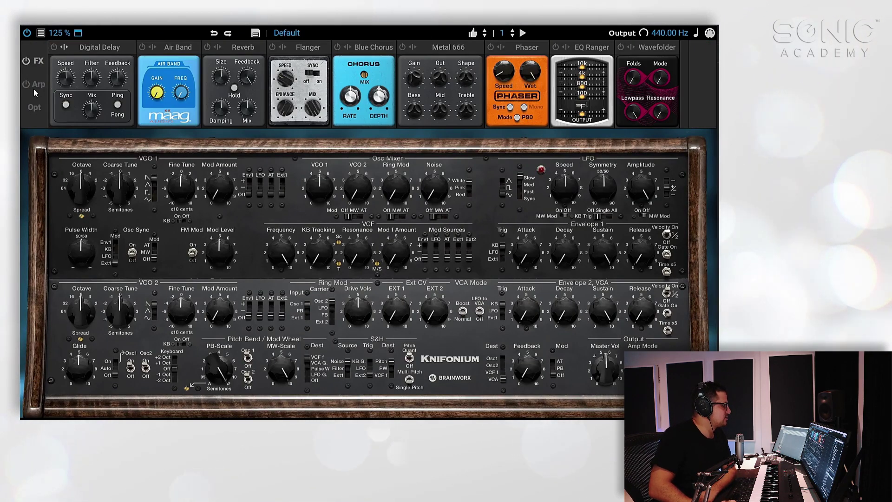
click(38, 86)
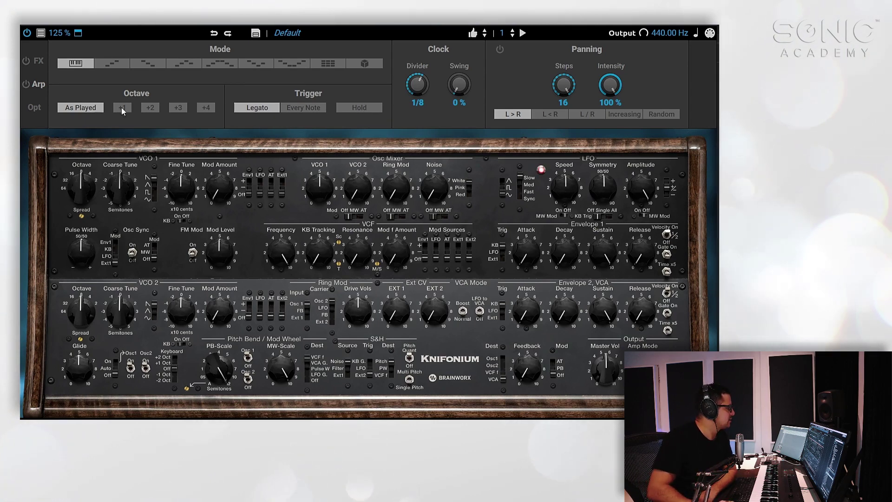
click(41, 62)
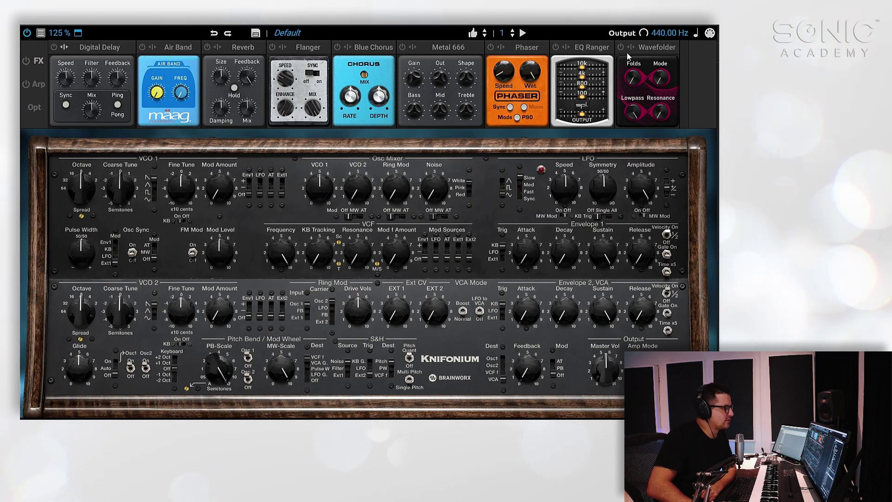
click(30, 84)
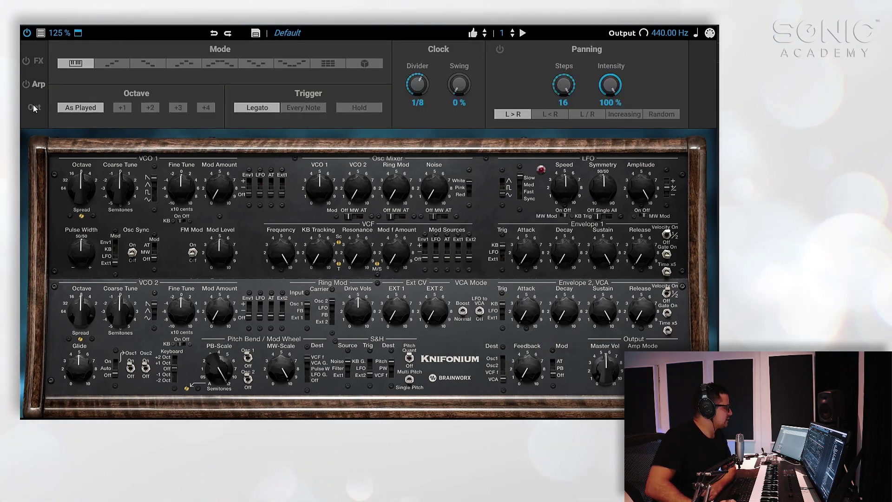
click(34, 108)
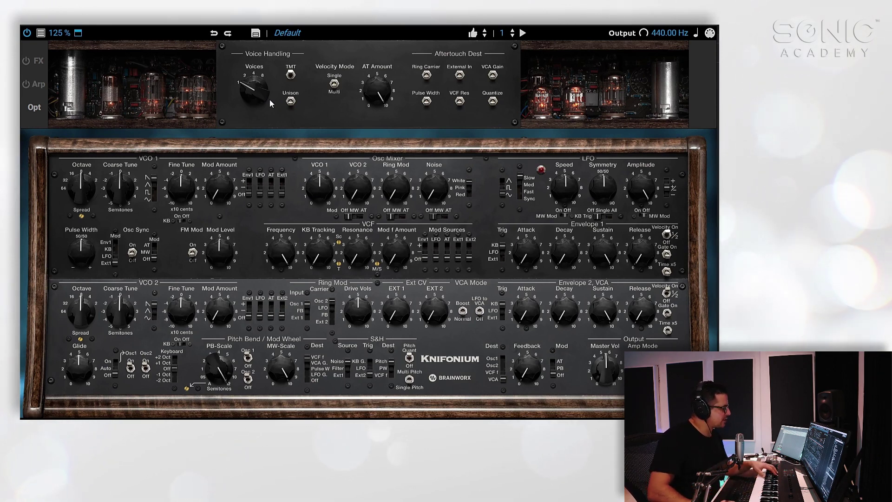
Raise the number of voices in Voice Handling and hide the extra section above the synth panel
drag(256, 95, 256, 70)
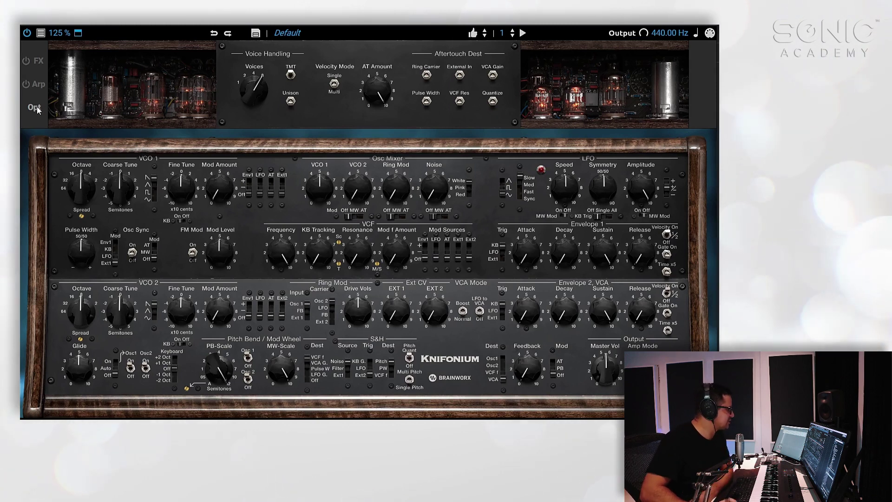
click(81, 34)
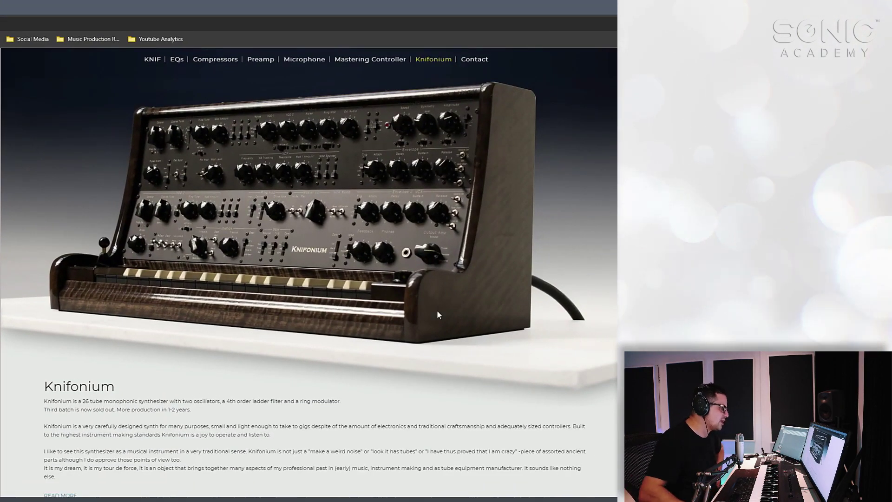
Examine the Knifonium hardware web page, including its photos, product description and purchase information
scroll(302, 187, down, 2)
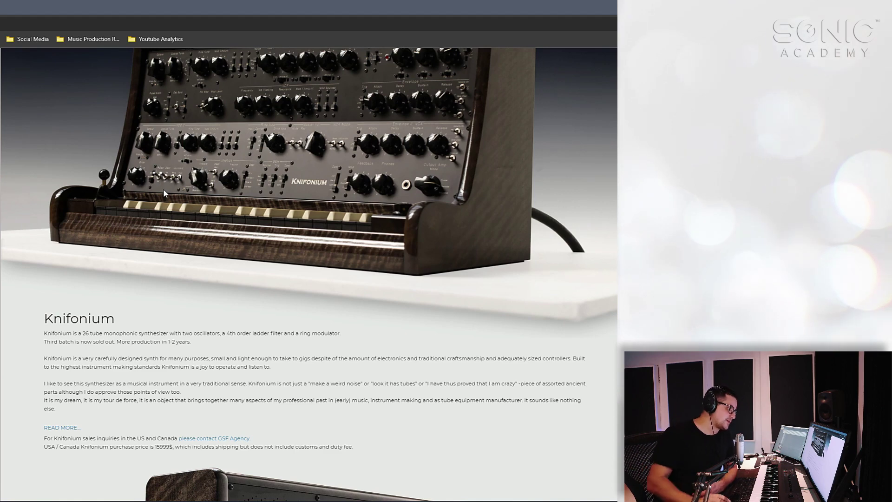
scroll(252, 278, down, 1)
scroll(265, 248, up, 1)
scroll(258, 253, up, 1)
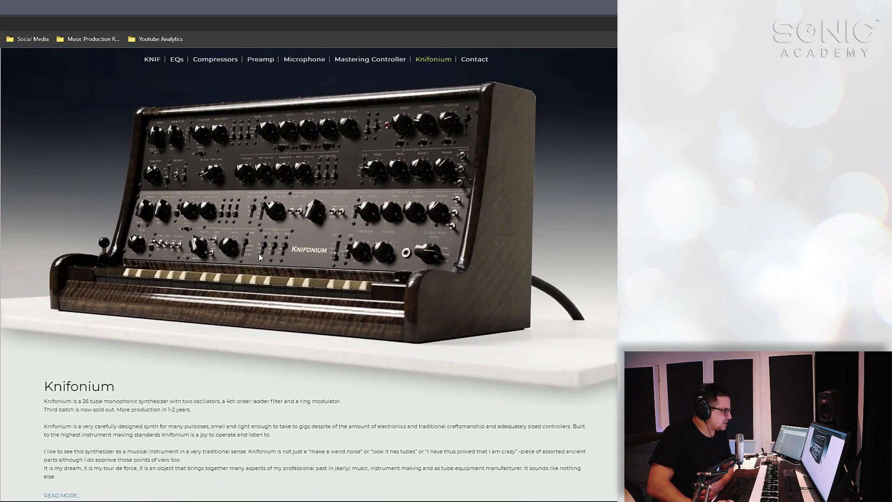
scroll(255, 260, down, 2)
scroll(216, 232, down, 1)
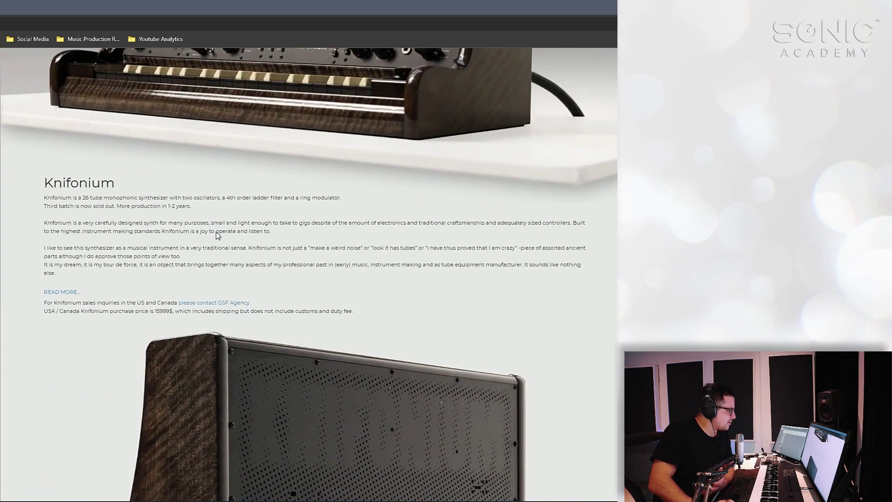
scroll(275, 257, down, 1)
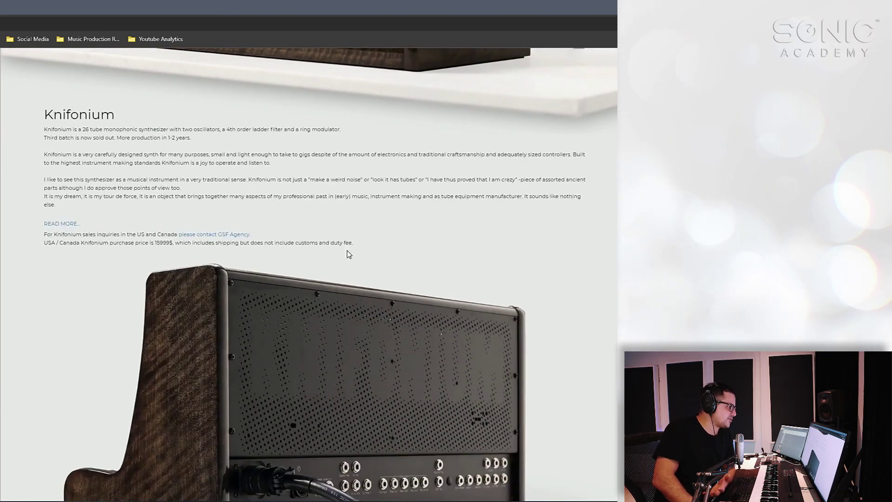
scroll(467, 234, up, 1)
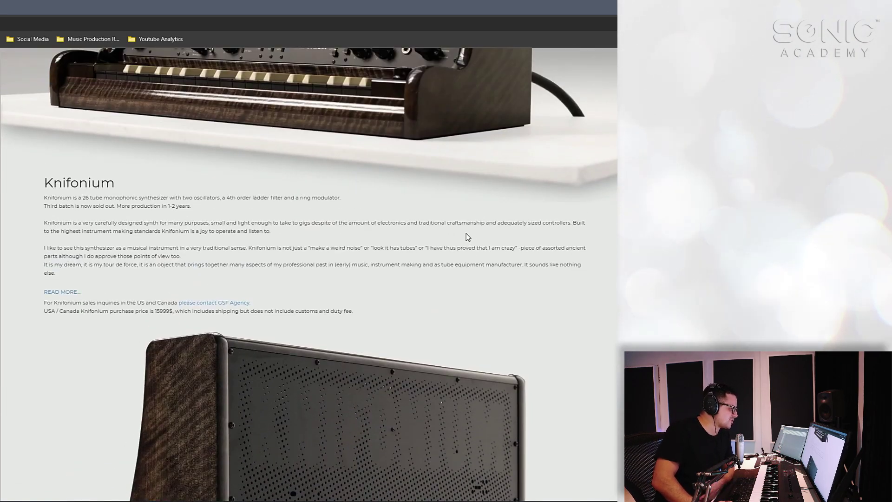
scroll(428, 236, up, 2)
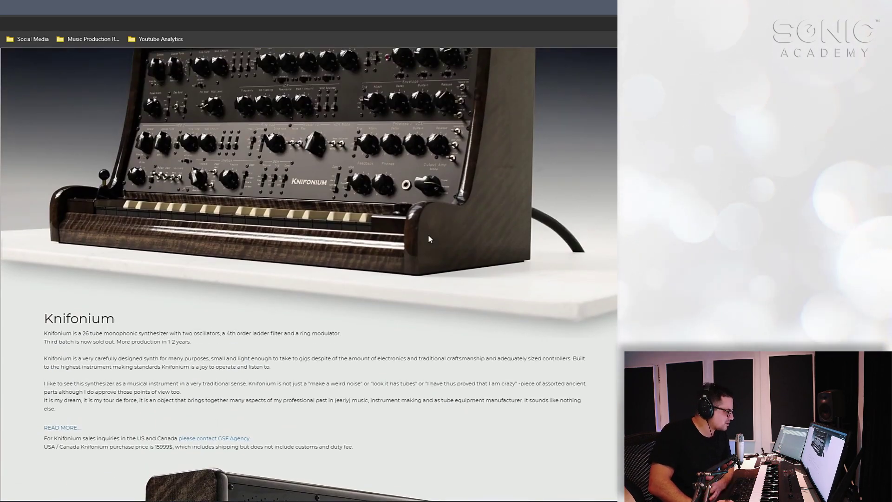
scroll(545, 224, up, 2)
scroll(397, 199, down, 7)
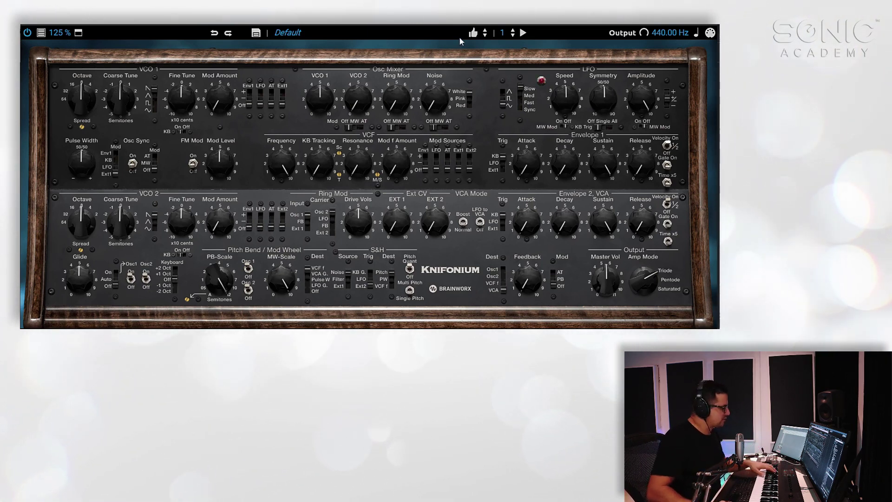
Sweep the VCO 1 level in the Osc Mixer down and up, and return it to about 5
mouse_move(321, 105)
mouse_down()
mouse_move(321, 117)
mouse_move(321, 110)
mouse_up()
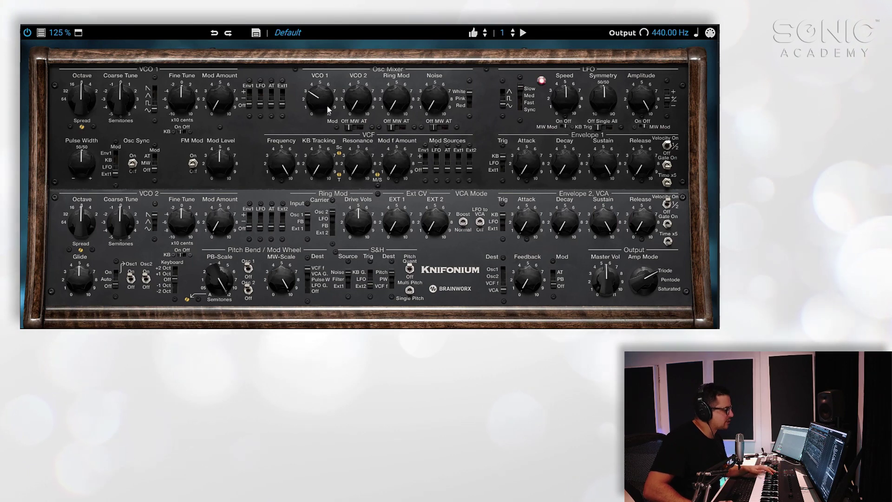
drag(332, 106, 327, 32)
drag(311, 96, 349, 174)
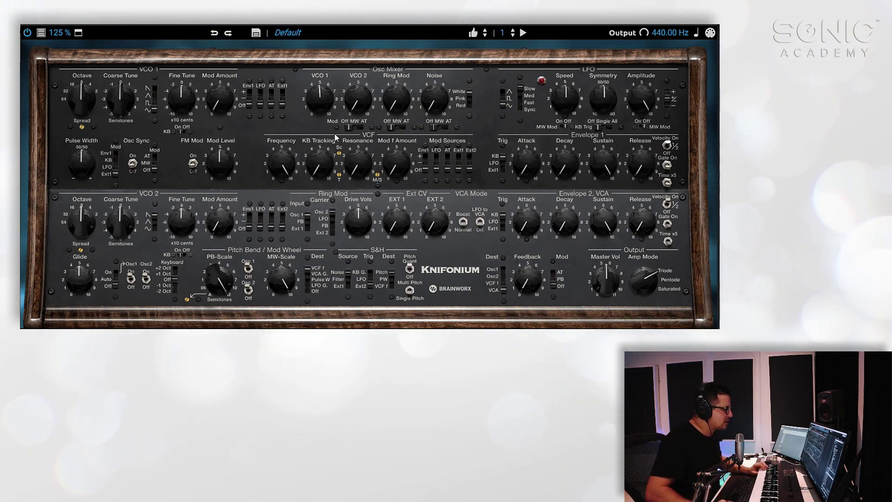
mouse_move(318, 106)
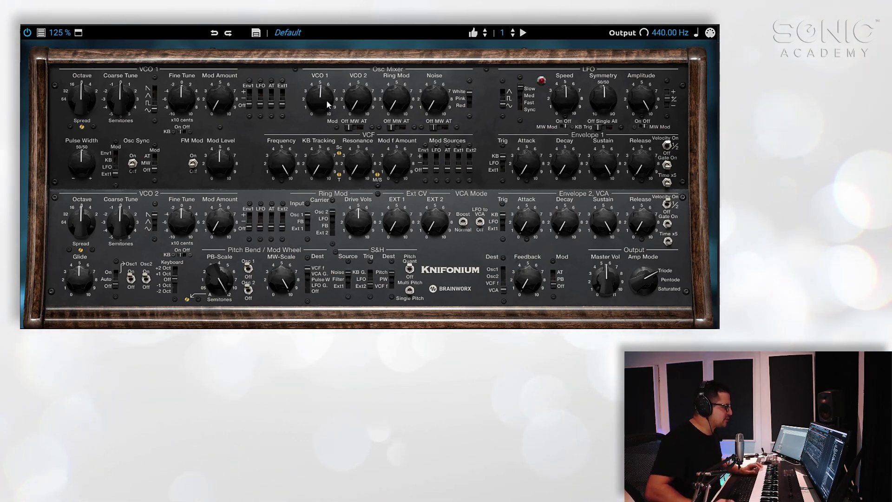
drag(328, 104, 326, 106)
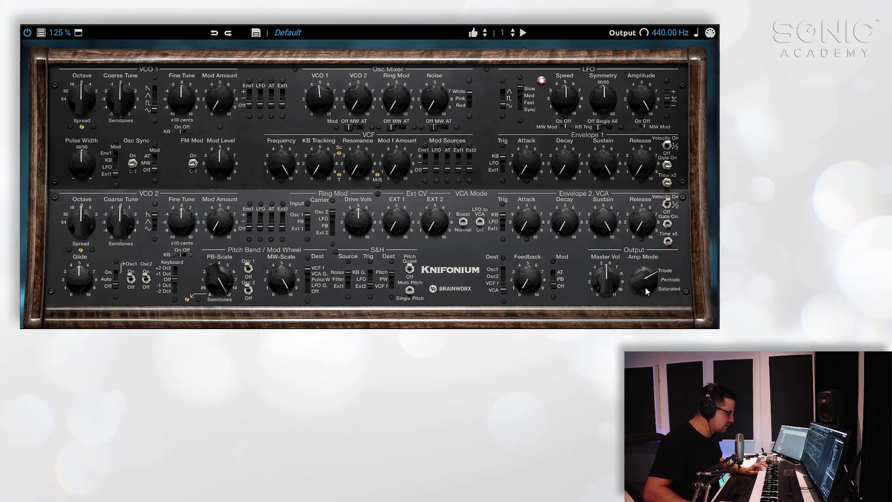
Set Amp Mode to Saturated with Master Vol at 10.5, and adjust the overall output level
mouse_move(647, 282)
drag(645, 292, 643, 259)
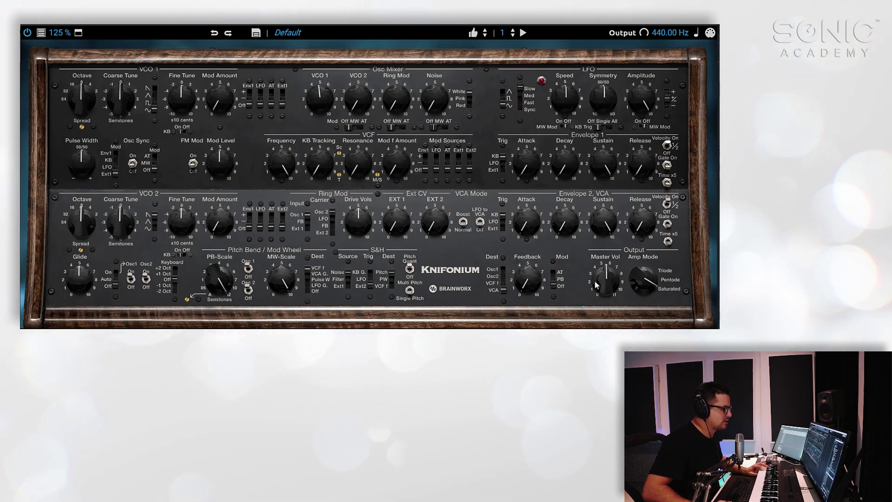
drag(605, 279, 605, 242)
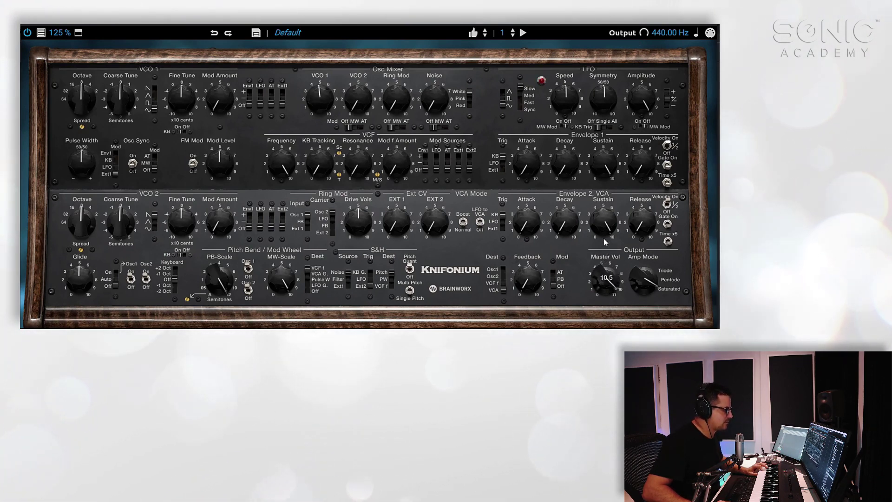
drag(642, 33, 646, 47)
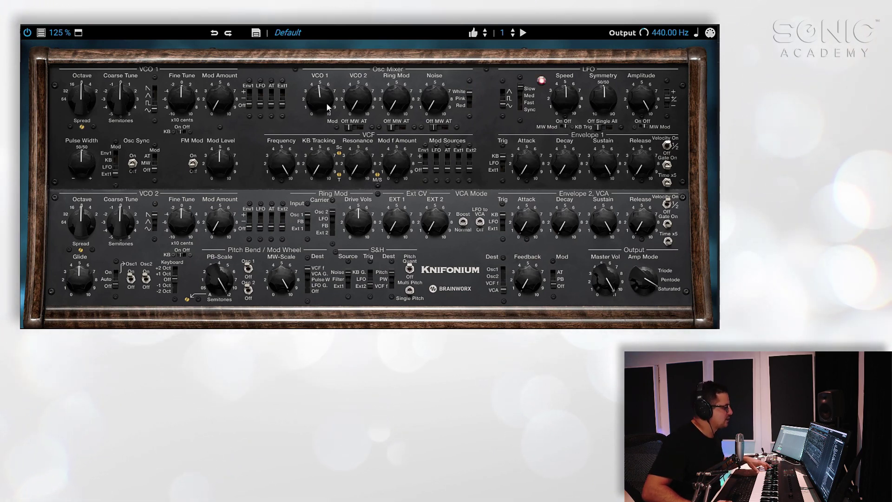
Push the VCO 1 mixer level to 10 and audition the VCF by sweeping its resonance and frequency
drag(327, 96, 329, 92)
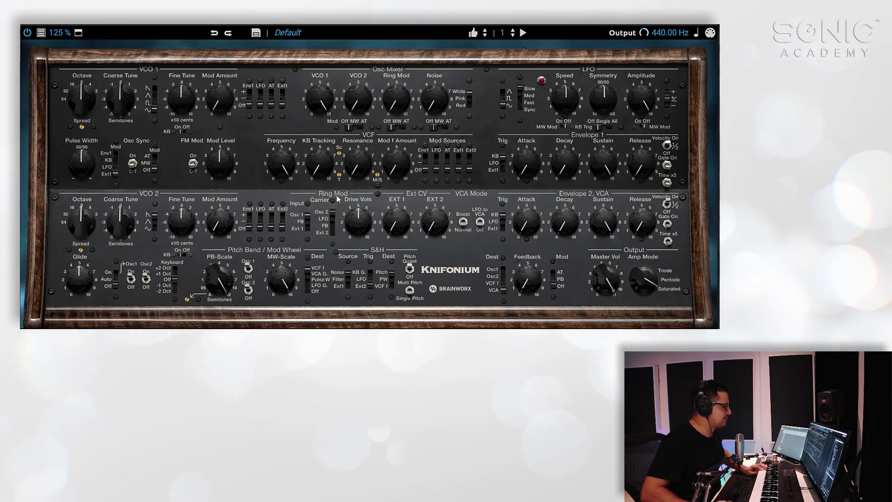
drag(355, 168, 336, 140)
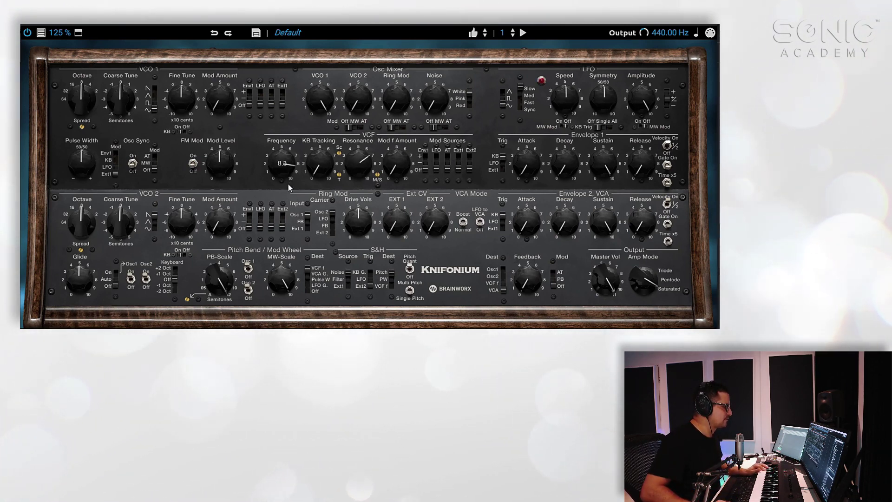
drag(281, 162, 295, 134)
drag(357, 160, 376, 237)
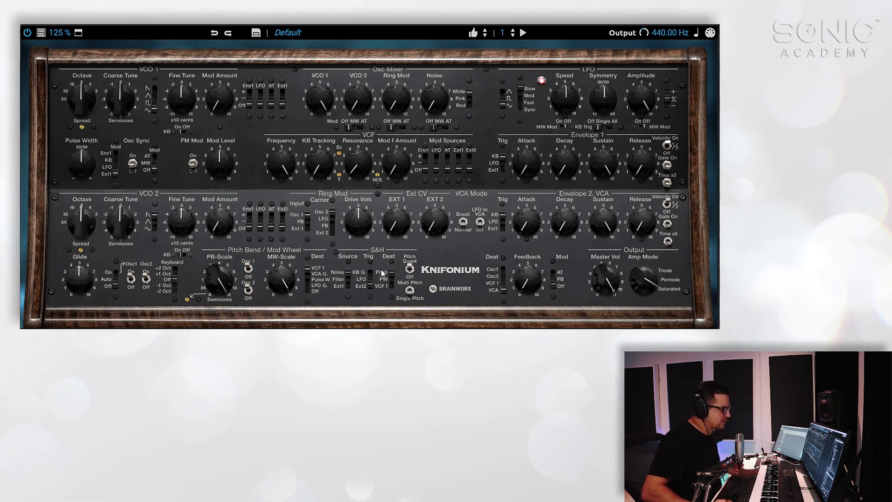
Return Amp Mode to Triode and lower both the Master Vol and the VCO 1 mixer level to around 5
drag(605, 278, 646, 302)
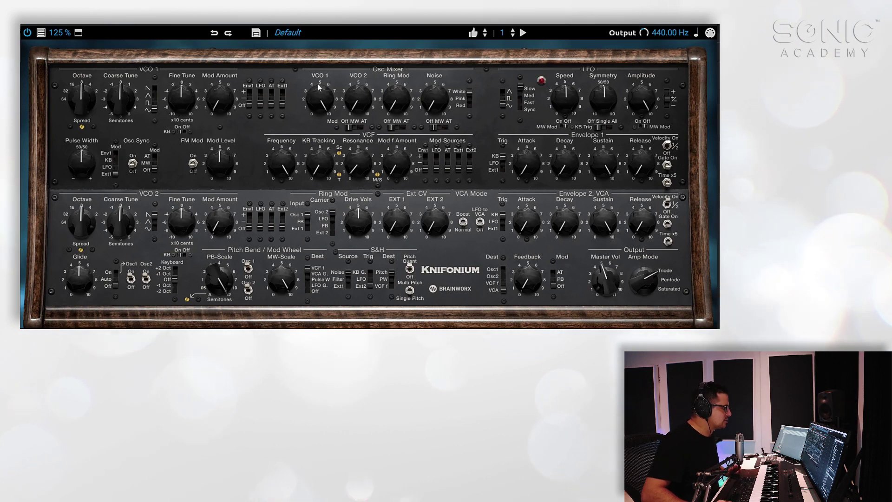
drag(326, 147, 326, 157)
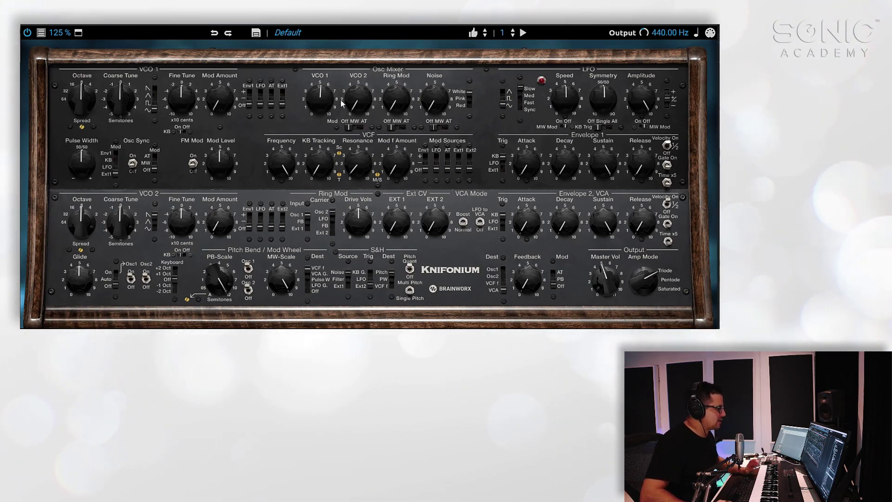
Raise the VCO 1 FM Mod Level to 10 and audition it while shifting the VCO 2 octave down and back
scroll(327, 104, up, 1)
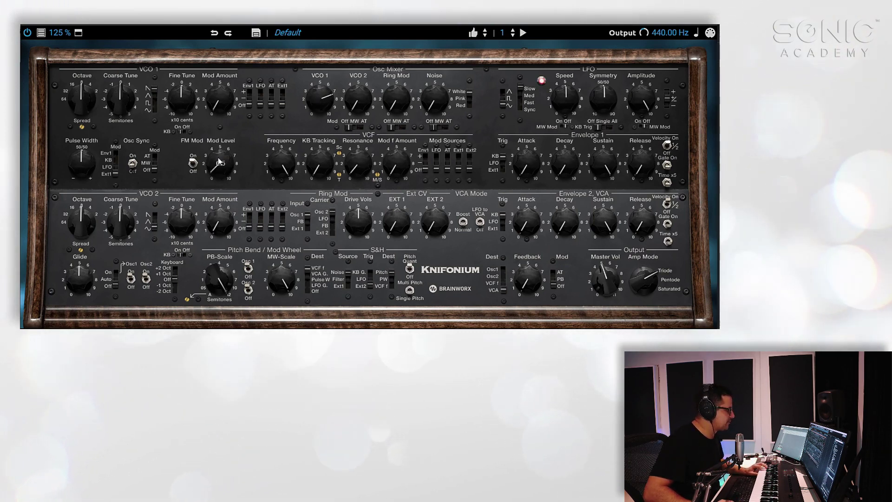
drag(218, 134, 217, 99)
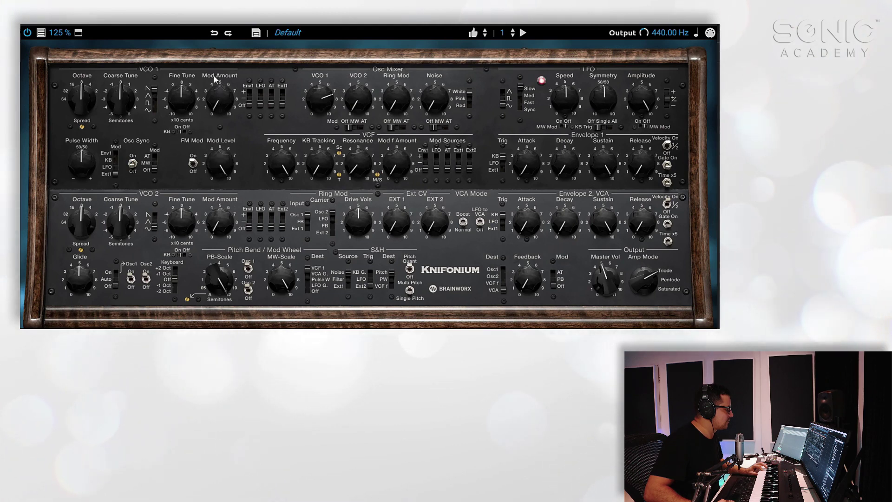
drag(78, 227, 71, 271)
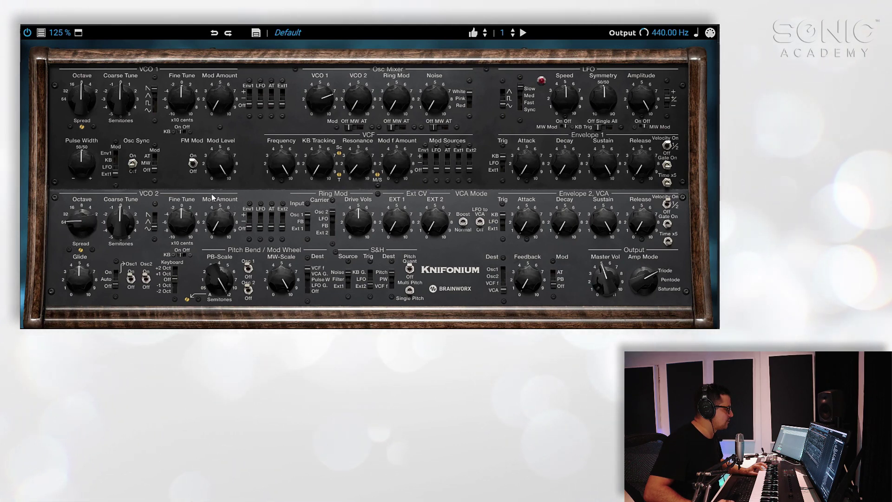
drag(221, 176, 215, 168)
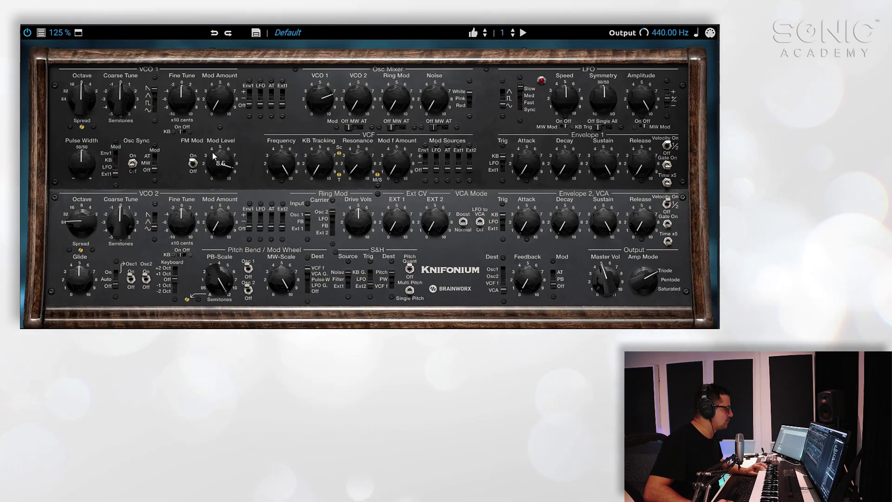
drag(80, 219, 96, 177)
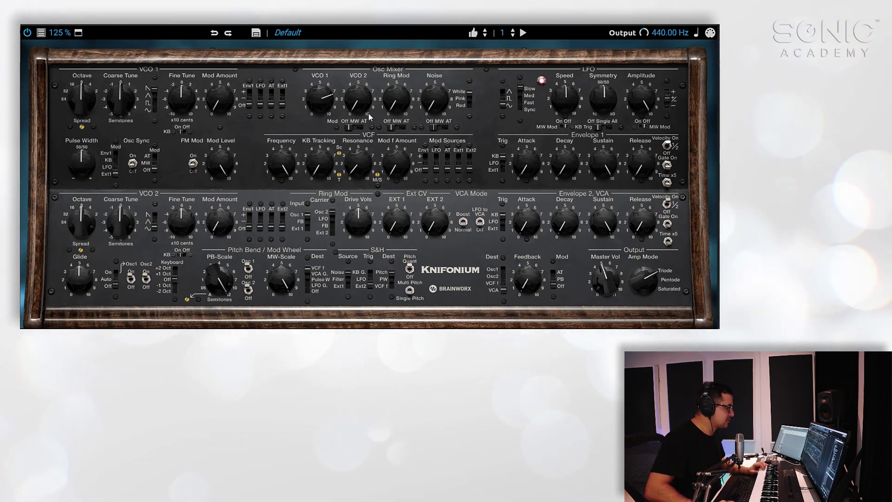
Balance VCO 1 and VCO 2 at about 5 in the Osc Mixer and lower the VCO 2 octave to 16
drag(326, 98, 327, 122)
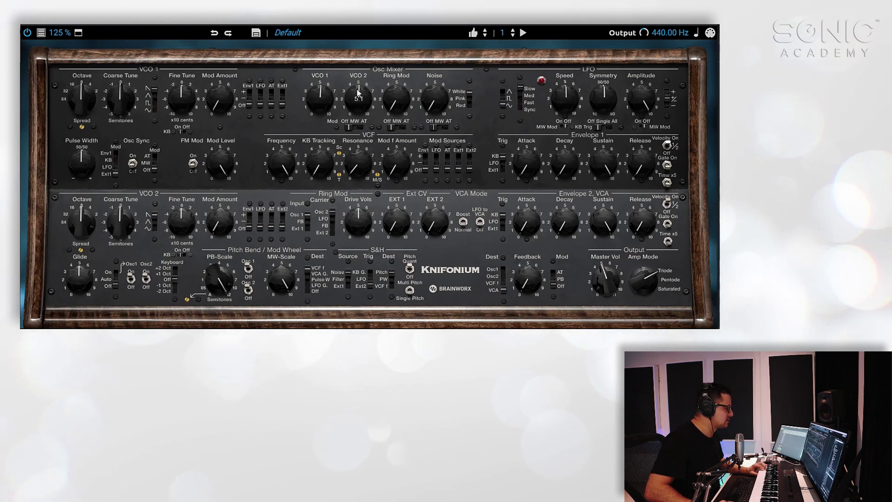
scroll(85, 224, down, 1)
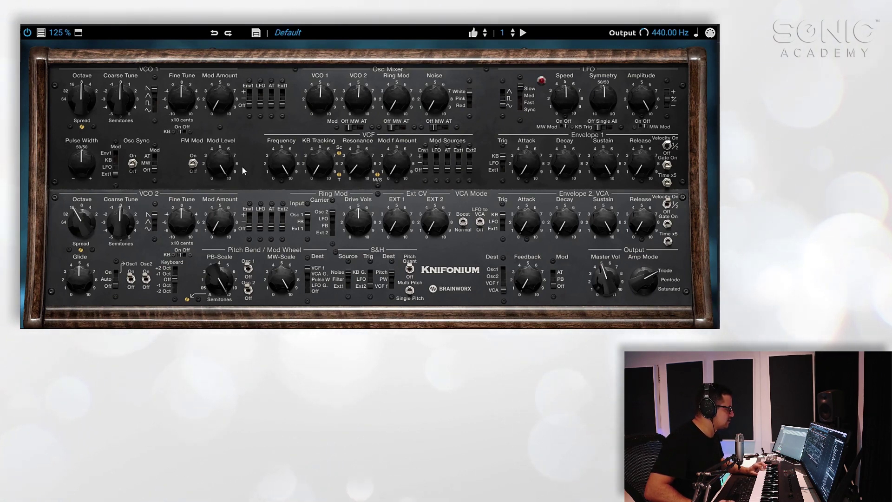
Raise the VCO 1 octave to 2 and set the VCO 1 Env1 modulation source to positive
drag(93, 101, 83, 63)
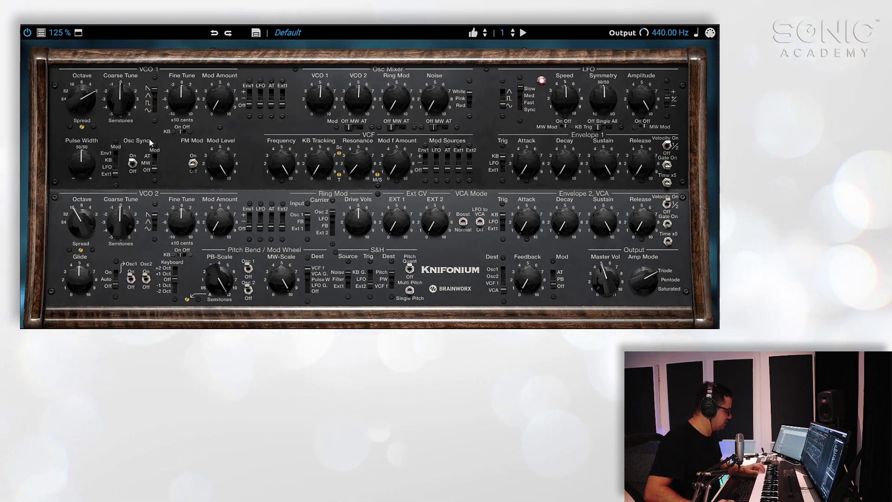
mouse_move(121, 98)
mouse_down()
mouse_move(131, 80)
mouse_move(124, 108)
mouse_up()
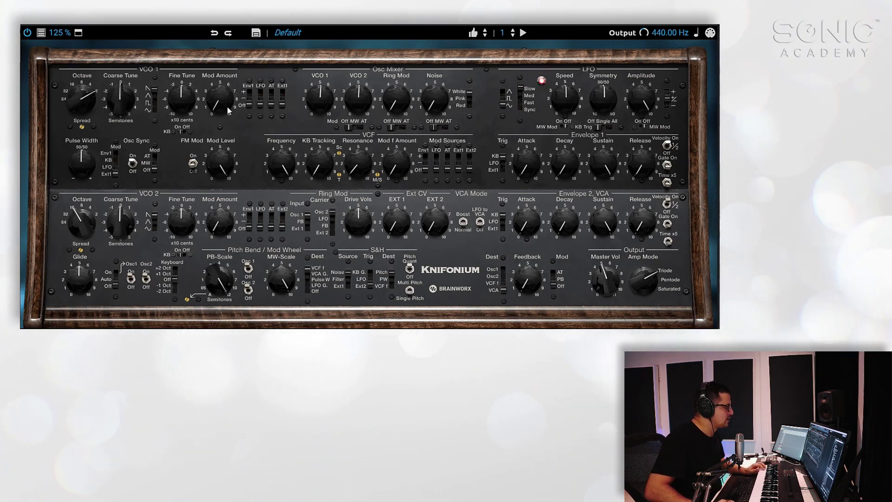
drag(250, 105, 249, 92)
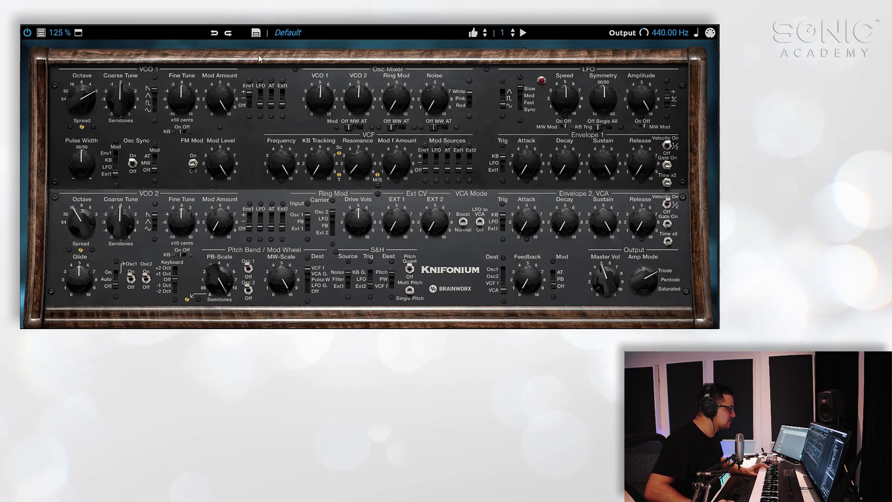
Lengthen the Envelope 1 Decay to about 7 to shape the VCO 1 pitch modulation
drag(564, 167, 563, 127)
drag(602, 163, 592, 236)
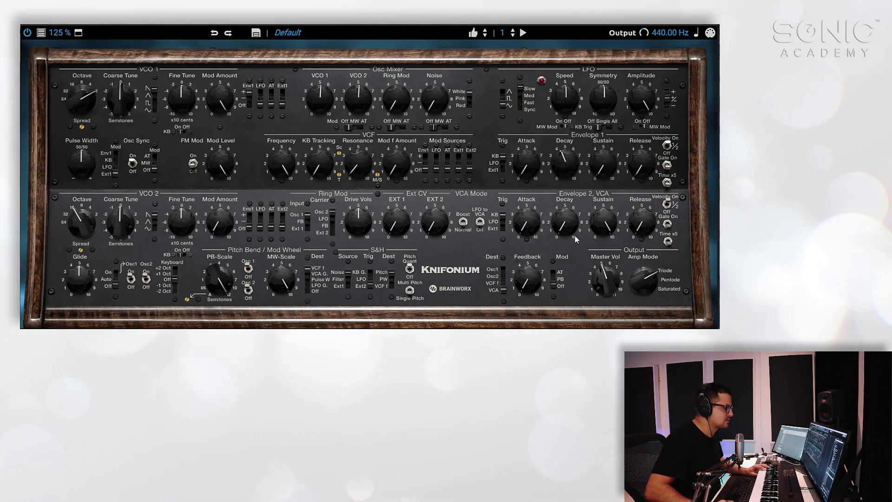
drag(570, 159, 572, 175)
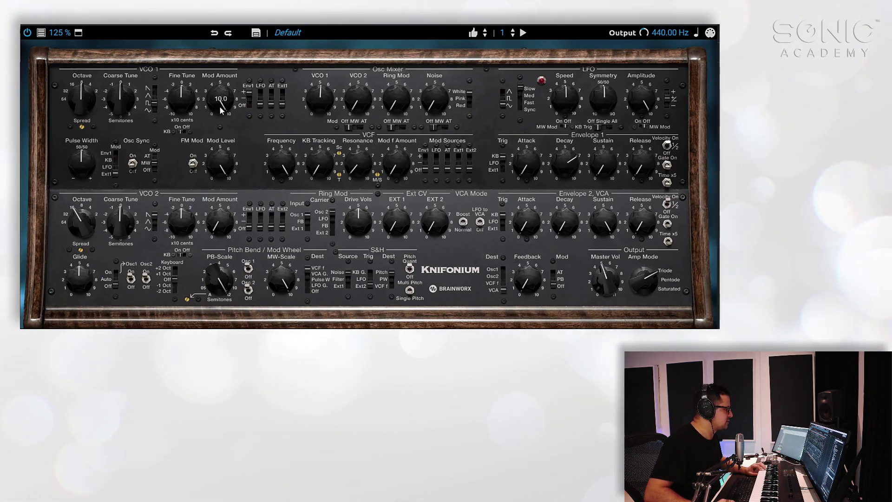
Offset the VCO 1 Pulse Width slightly, raise the LFO Speed to about 8 and audition the VCO 1 Mod Amount
mouse_move(81, 160)
mouse_down()
mouse_move(96, 195)
mouse_move(96, 164)
mouse_up()
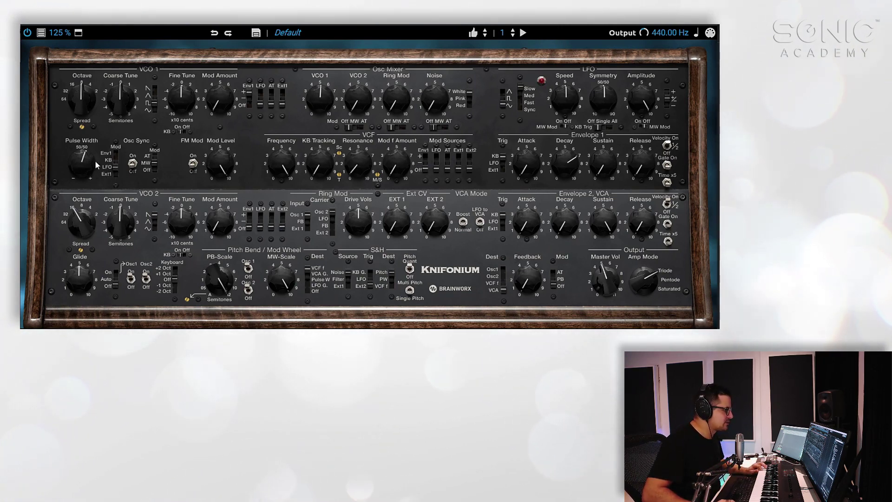
drag(569, 94, 576, 75)
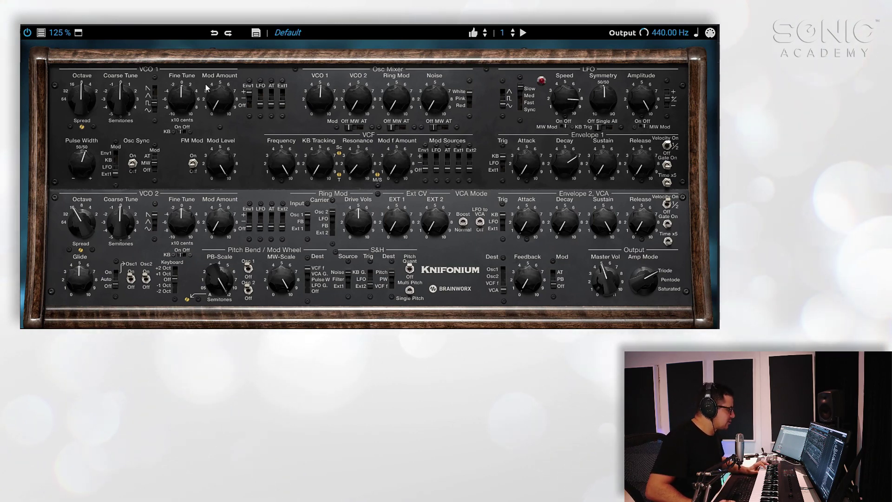
drag(226, 98, 228, 77)
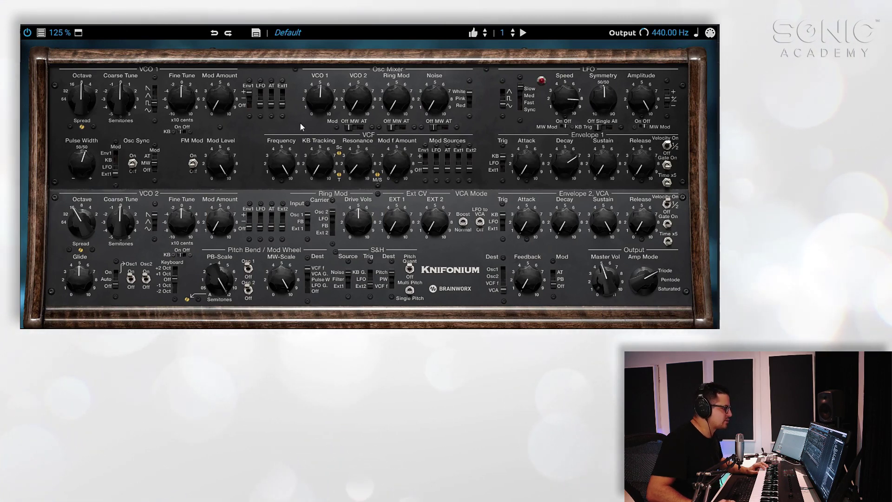
drag(232, 96, 224, 162)
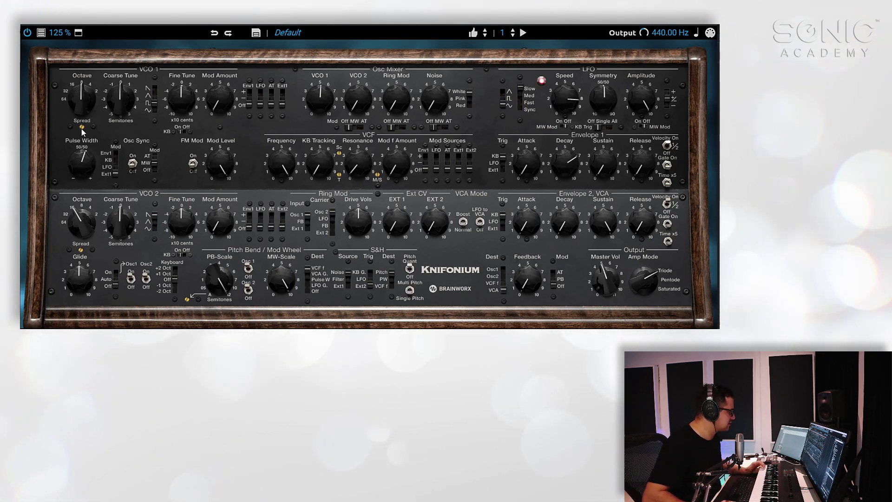
Show the extra Opt section to review its voice handling and aftertouch settings, and hide it again
mouse_move(83, 129)
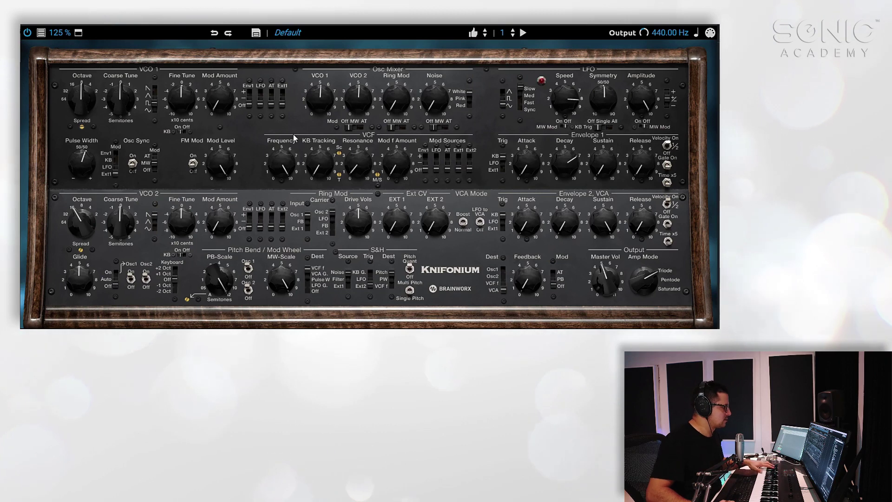
click(78, 33)
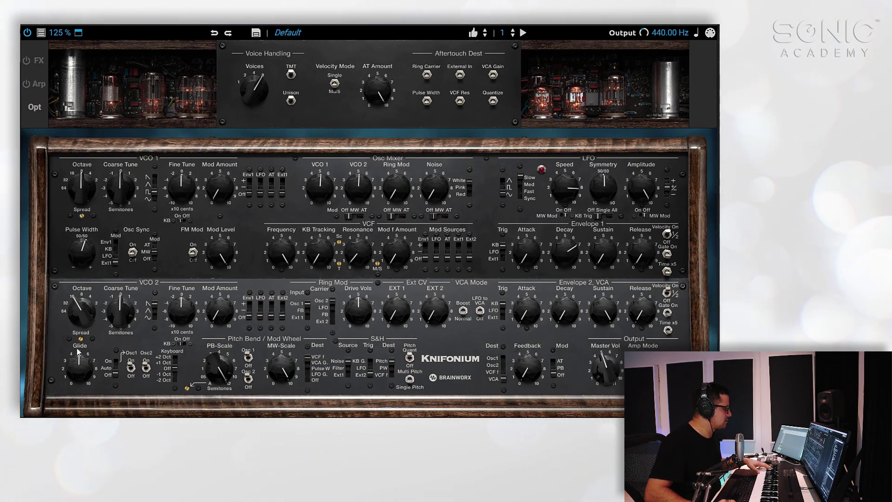
drag(82, 339, 105, 236)
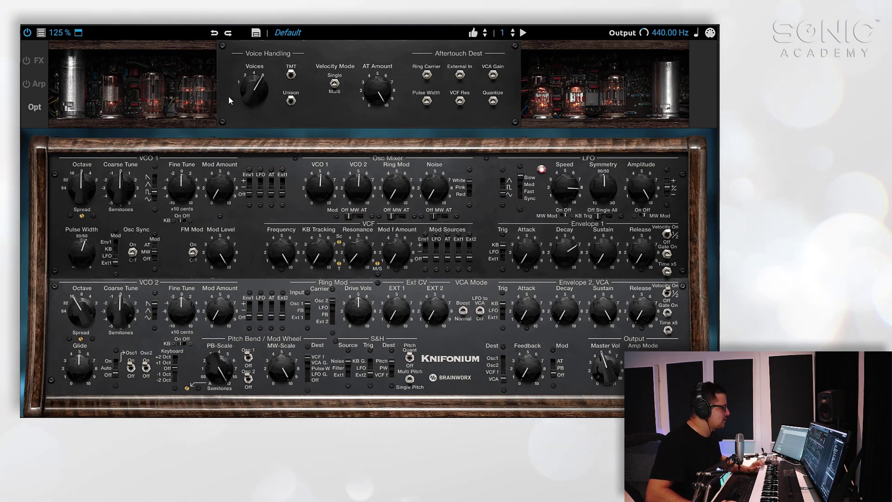
click(78, 33)
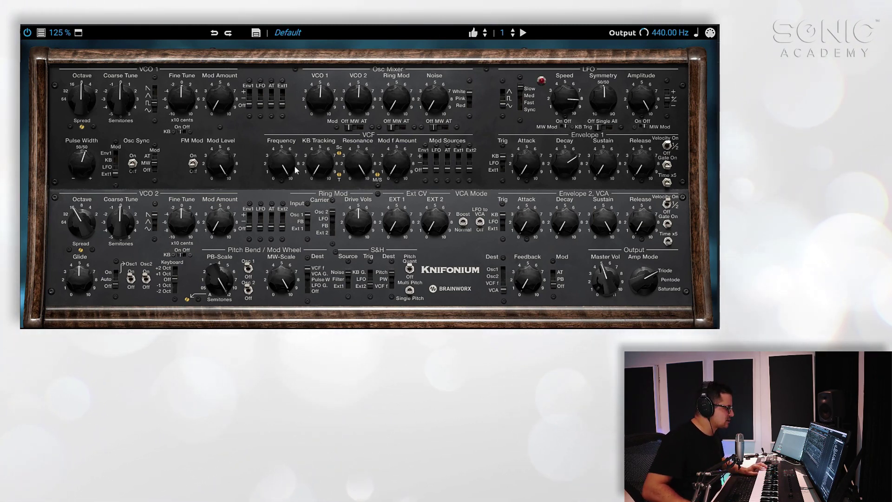
Audition the VCF by sweeping its Frequency down and up through about 5.7 and adjusting the Resonance
drag(285, 168, 282, 205)
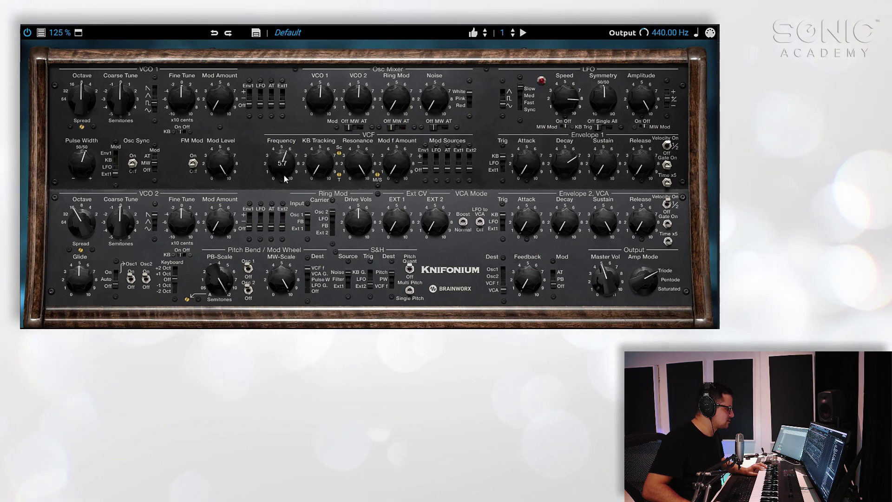
drag(279, 196, 287, 176)
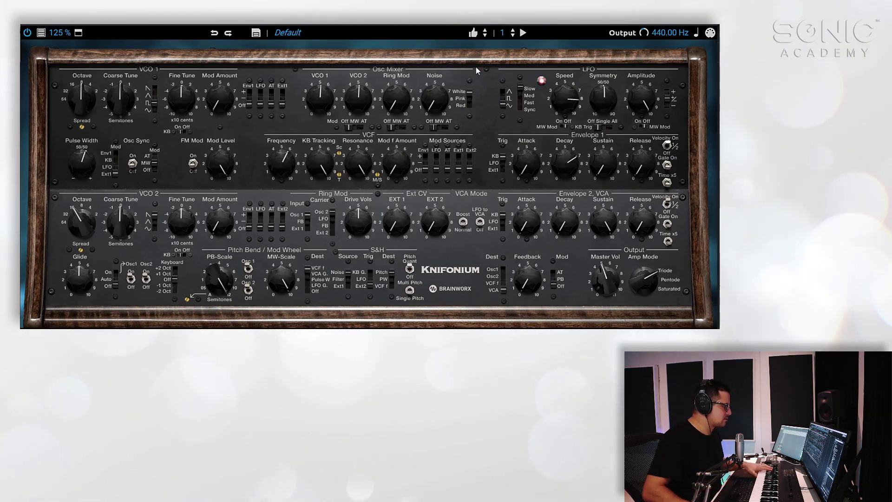
drag(358, 163, 368, 227)
drag(359, 172, 364, 154)
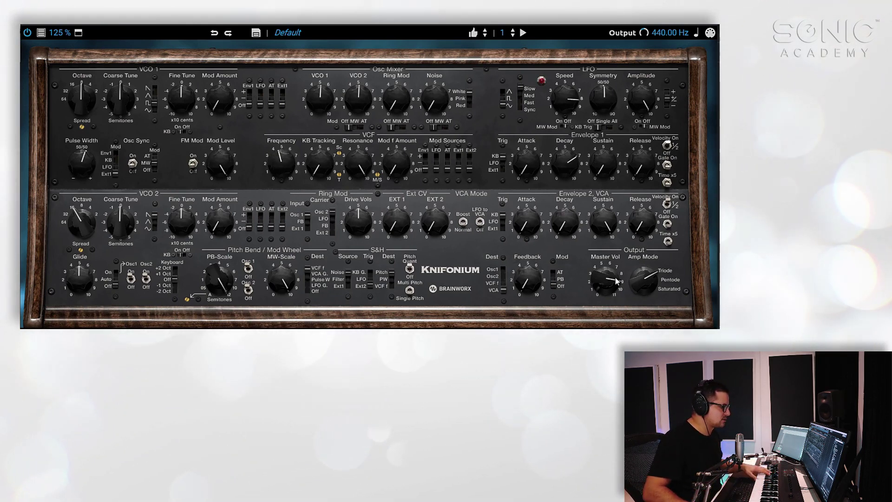
Switch Amp Mode to Saturated and shape the VCF with Frequency near 1 and Mod f Amount at about 5
scroll(649, 284, down, 2)
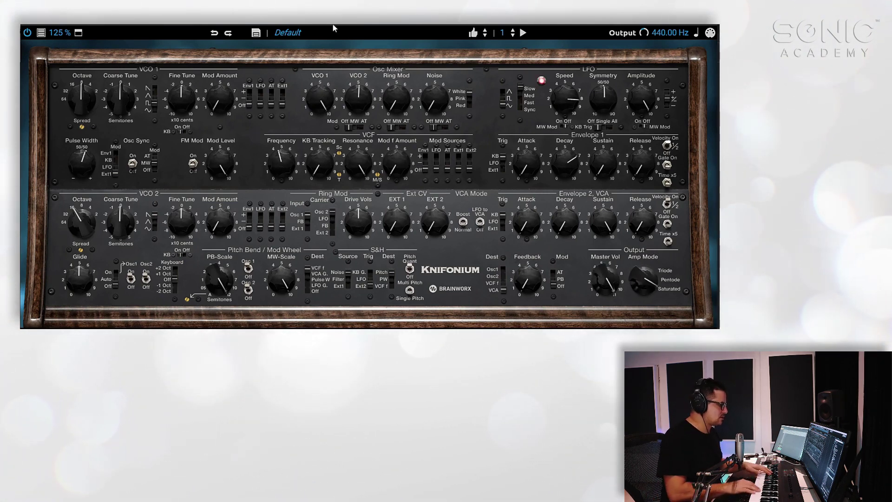
drag(275, 138, 294, 170)
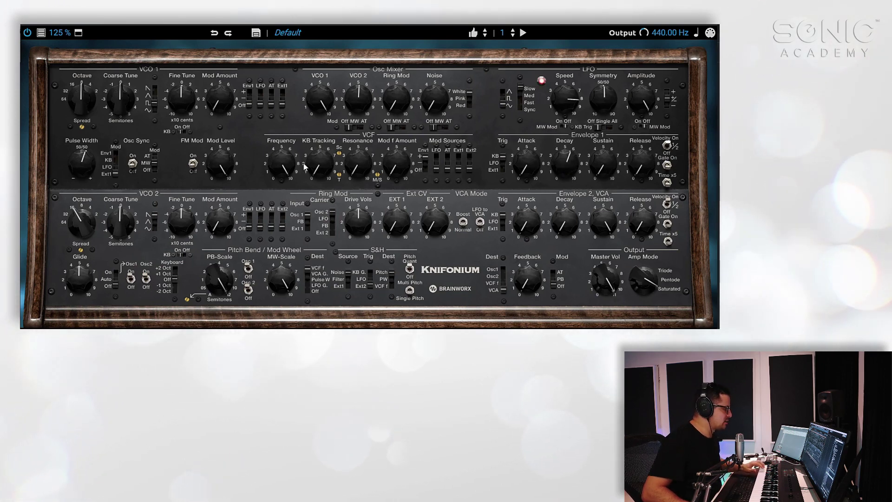
drag(278, 209, 292, 280)
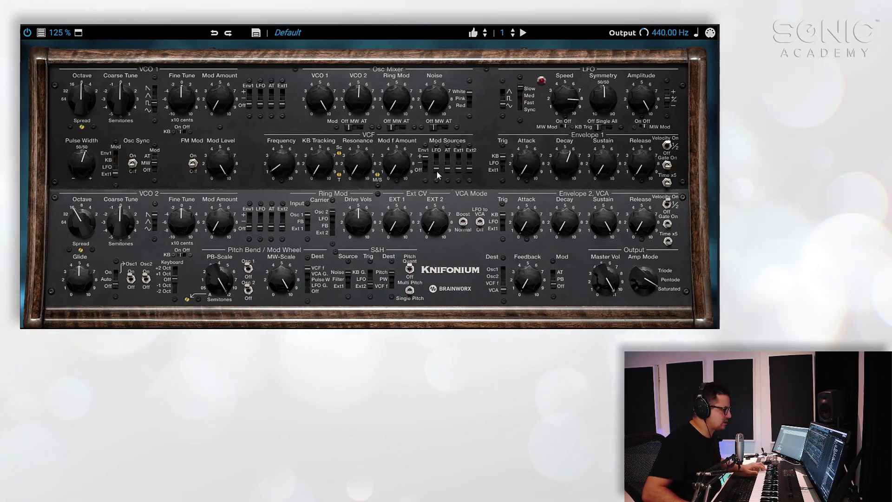
drag(409, 163, 401, 111)
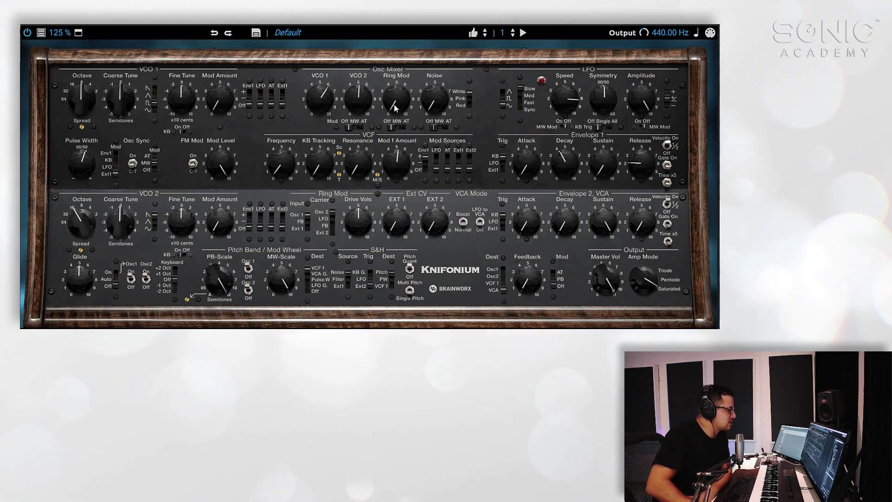
Audition fast LFO modulation on VCO 1 by sweeping its Mod Amount up and back to zero
mouse_move(432, 84)
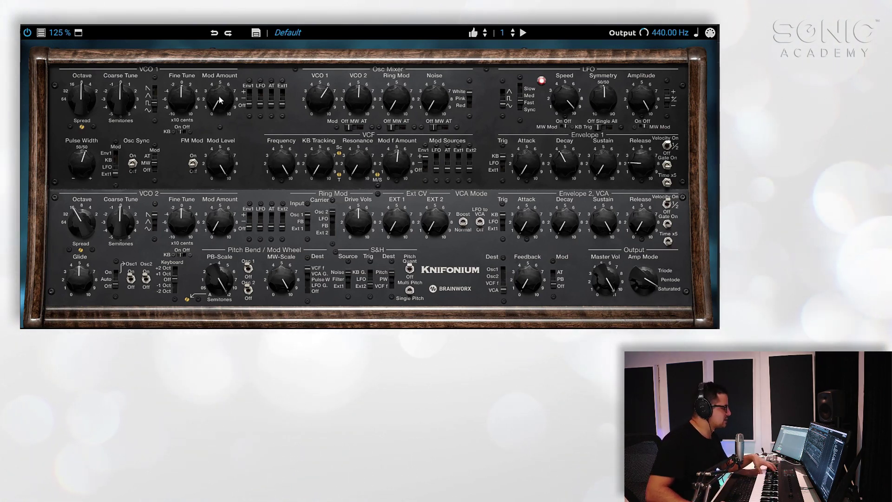
mouse_move(222, 102)
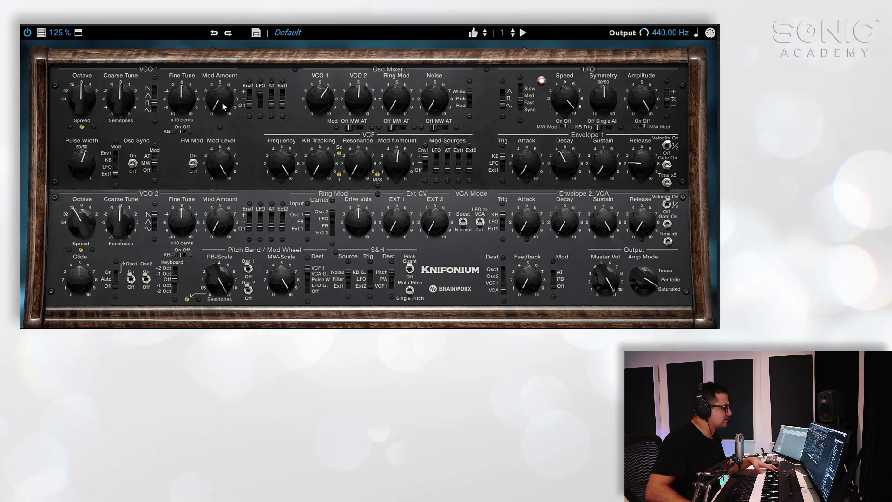
drag(222, 101, 239, 35)
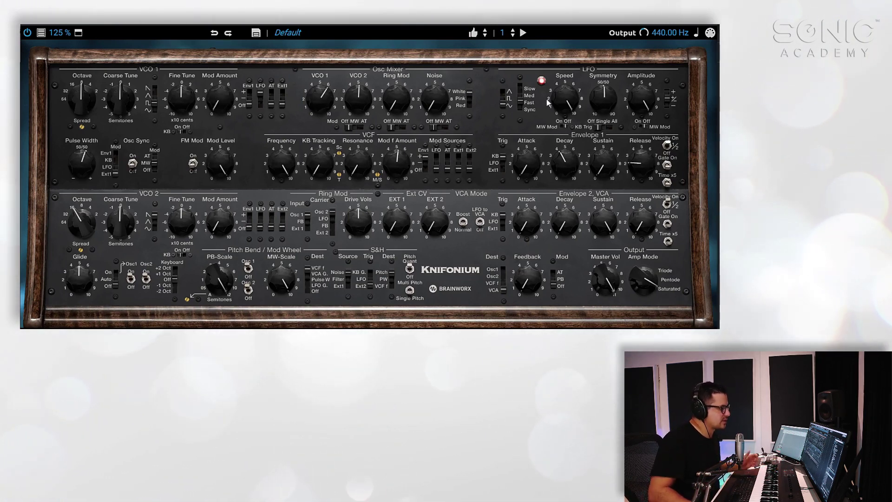
drag(566, 120, 547, 107)
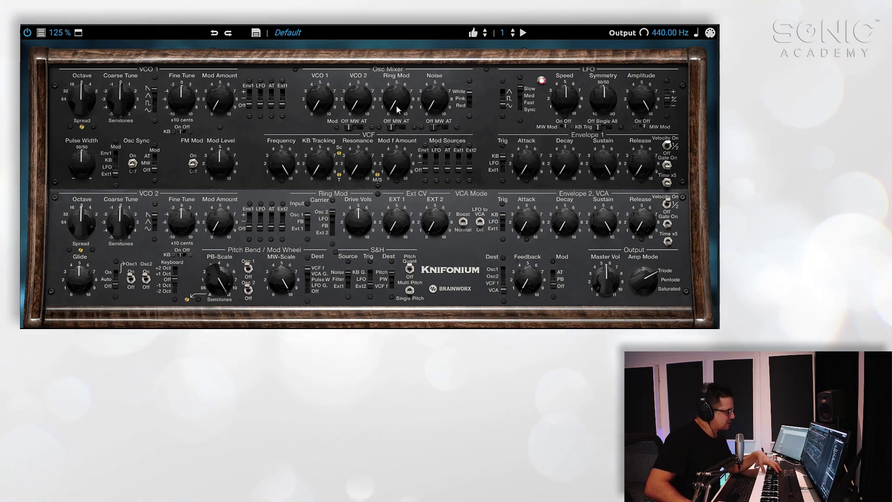
Raise the Ring Mod mixer level to about 8, with the VCO 2 octave at 32 and the VCO 1 octave at 2
drag(396, 96, 407, 32)
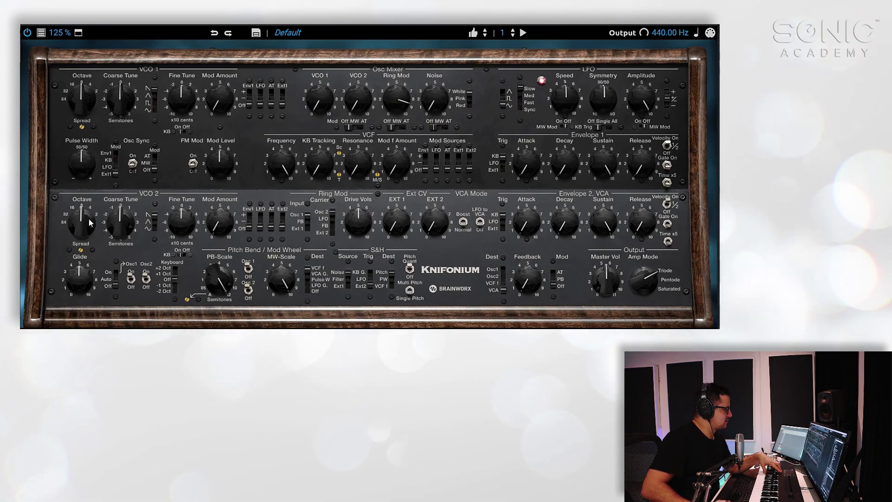
drag(90, 223, 92, 258)
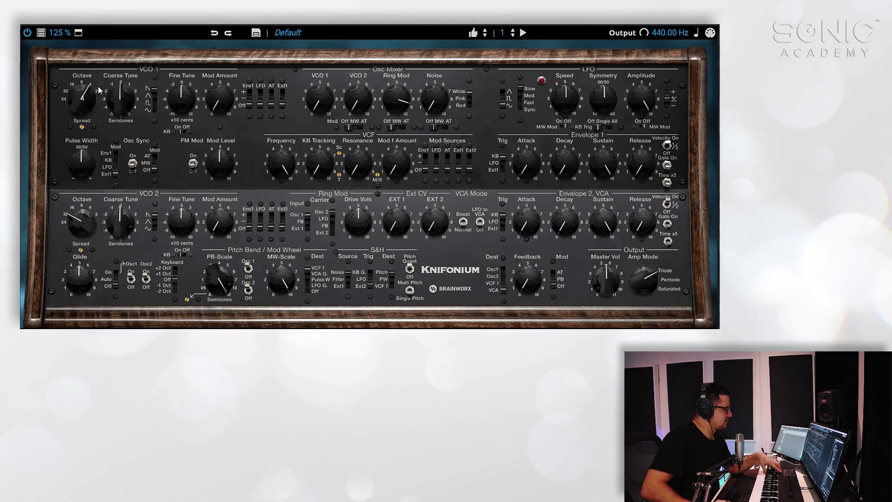
drag(104, 75, 104, 67)
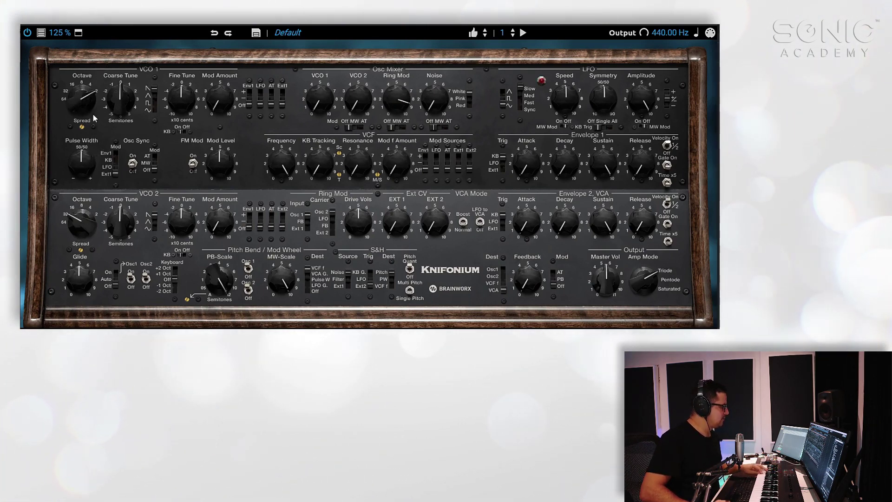
Audition the ring modulation with VCO 1 at octave 4 and Coarse Tune +3 semitones, and return both oscillators to octave 8
drag(91, 105, 122, 106)
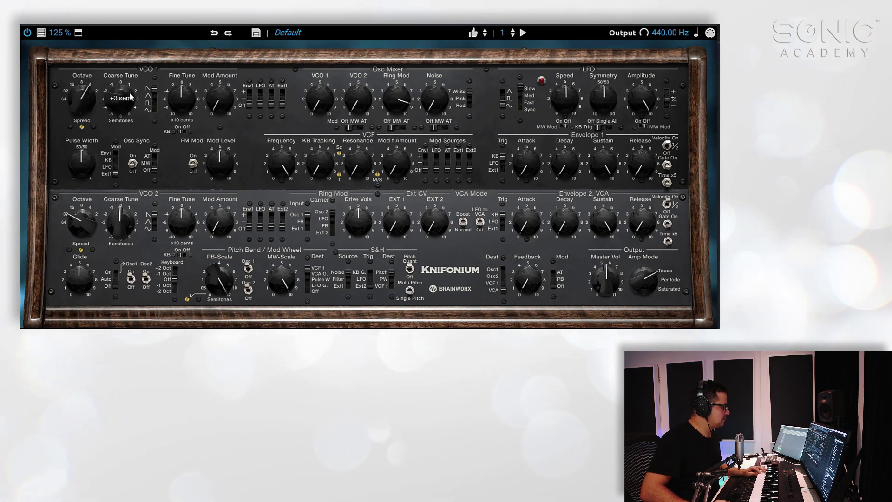
drag(132, 66, 125, 88)
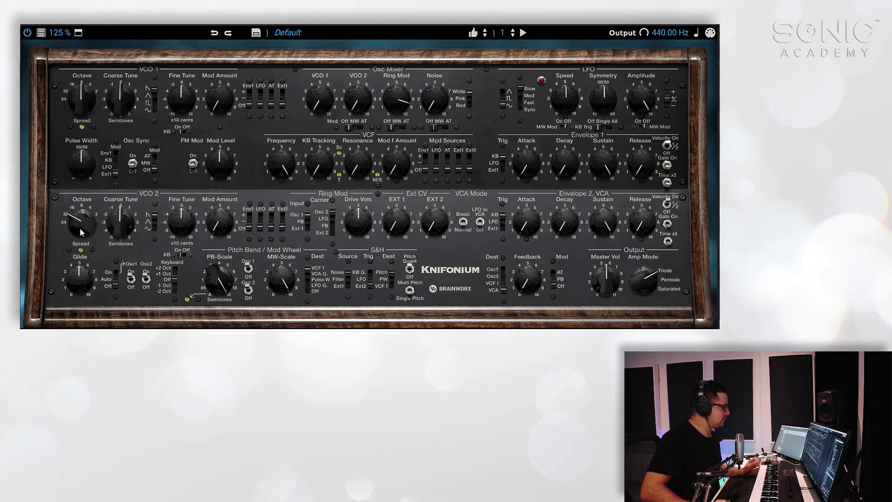
drag(86, 208, 86, 204)
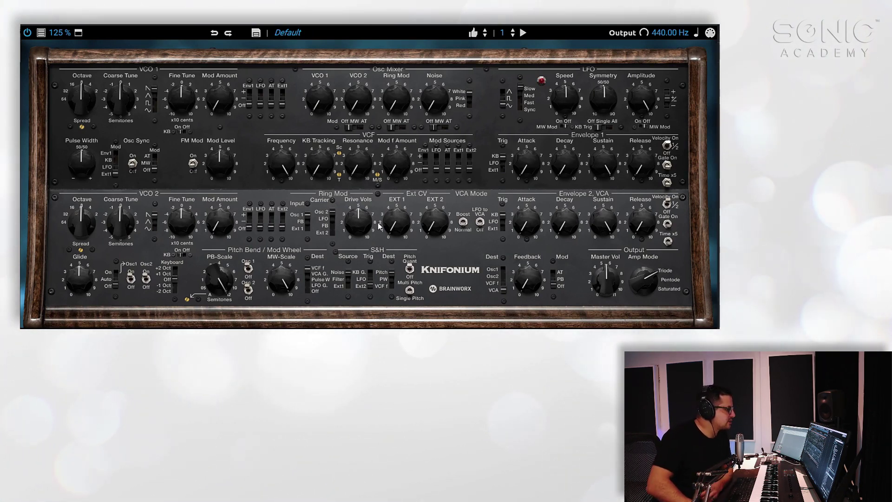
drag(398, 231, 394, 189)
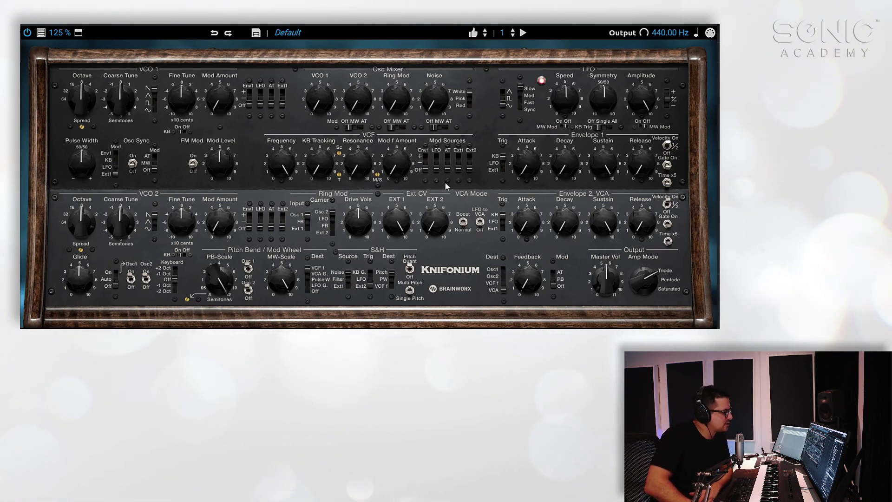
double_click(389, 229)
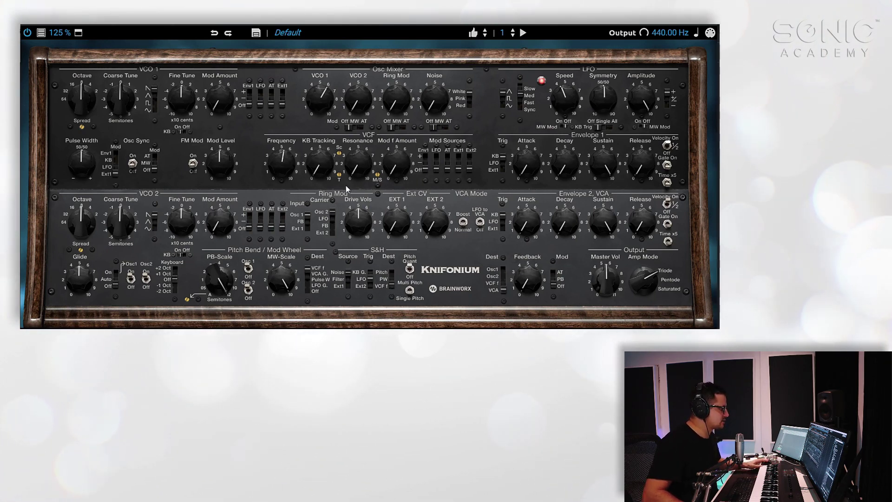
Audition the VCF Frequency down to 1.8 and back to about 5.5, and raise Mod f Amount to about 1
mouse_move(284, 162)
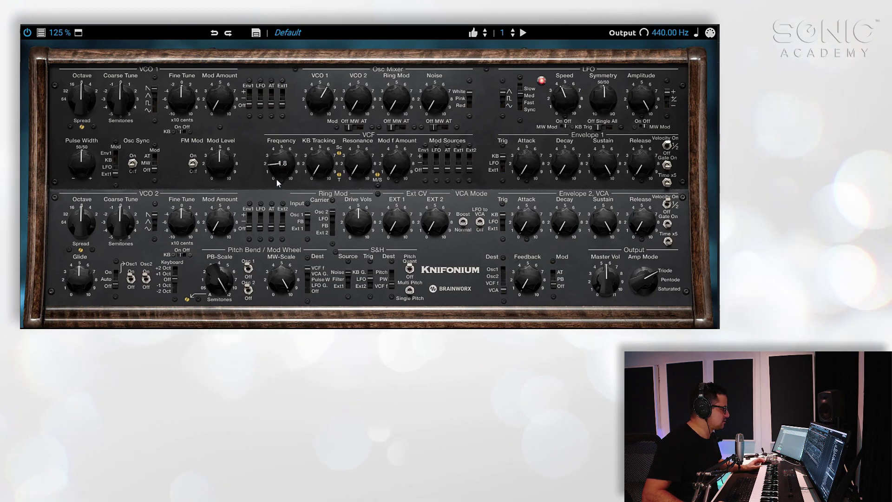
drag(284, 162, 276, 171)
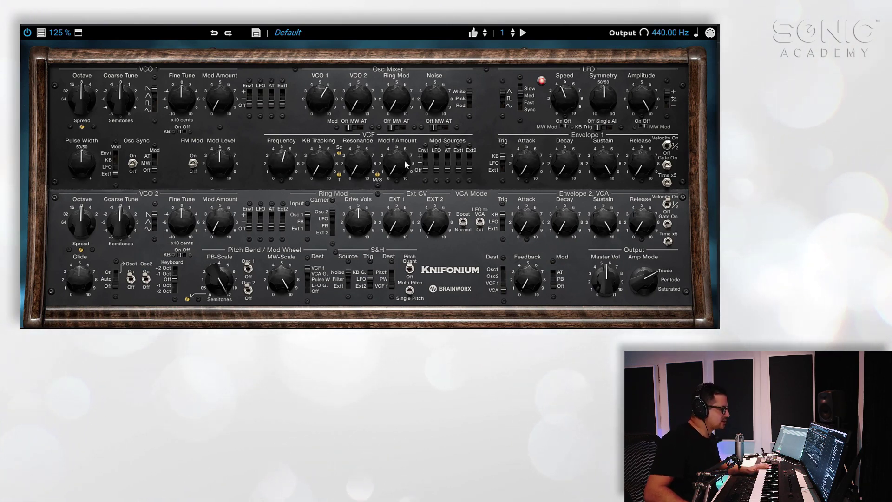
drag(400, 169, 404, 149)
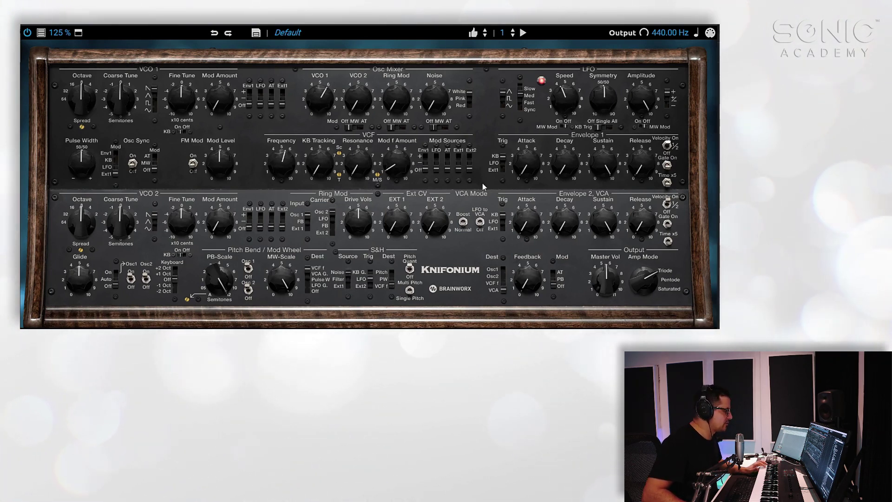
Audition deep LFO modulation of the filter with Mod f Amount at 10, LFO Speed at about 2 and Resonance at about 4
drag(407, 152, 424, 78)
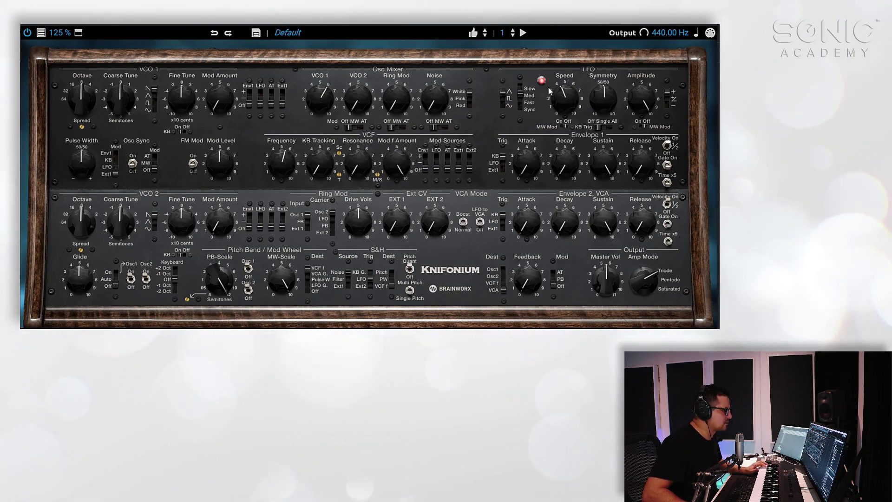
drag(560, 111, 560, 120)
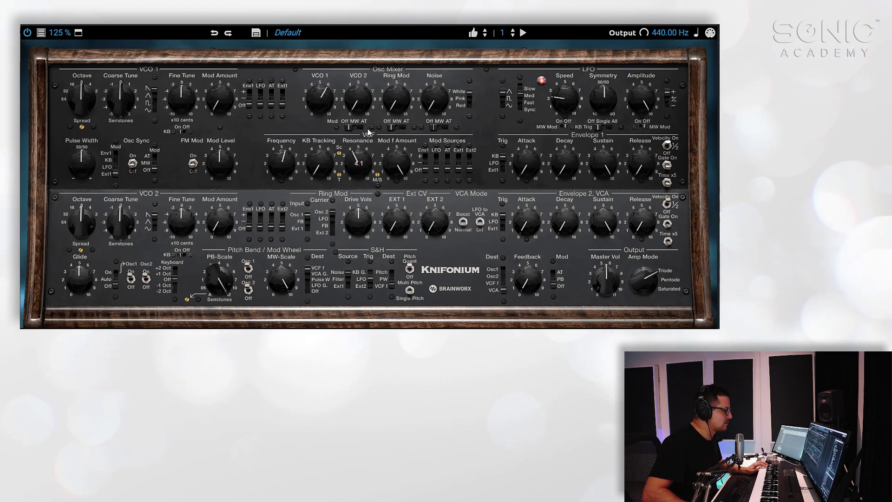
scroll(564, 99, down, 3)
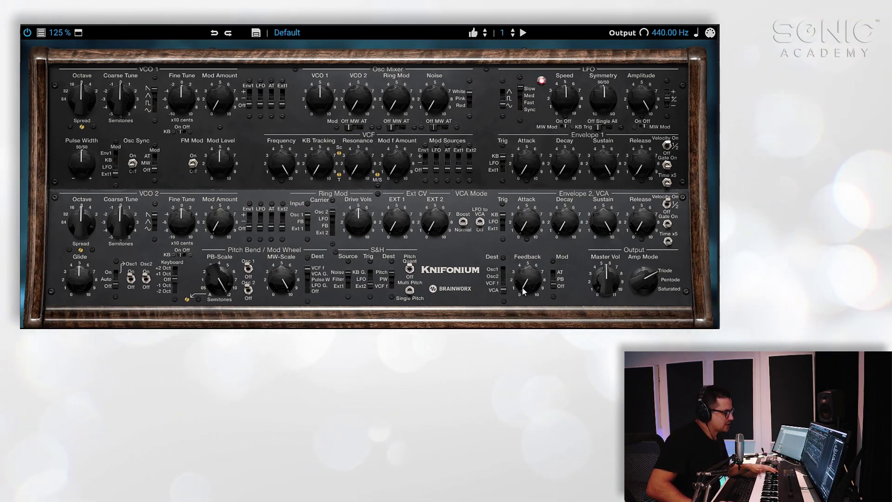
Change the Feedback destination, raise Feedback to 10, and audition it while sweeping the VCF Frequency from about 2.2 upward and raising Resonance
click(505, 274)
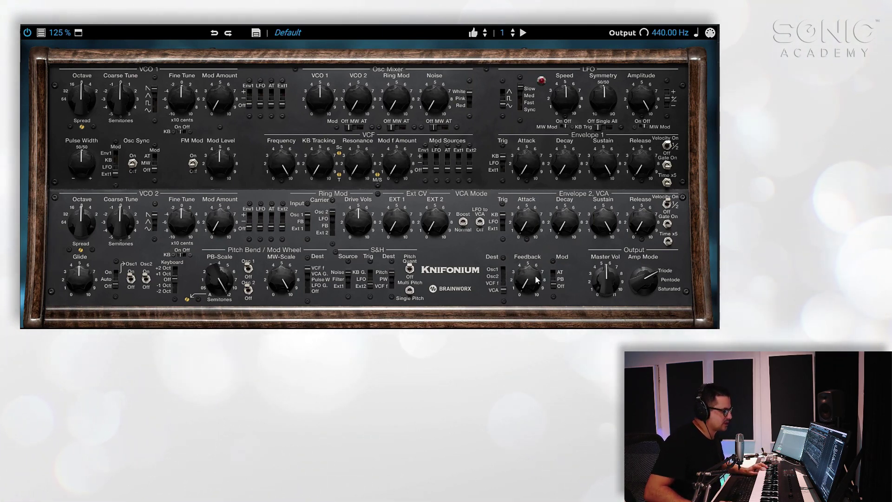
drag(536, 279, 534, 251)
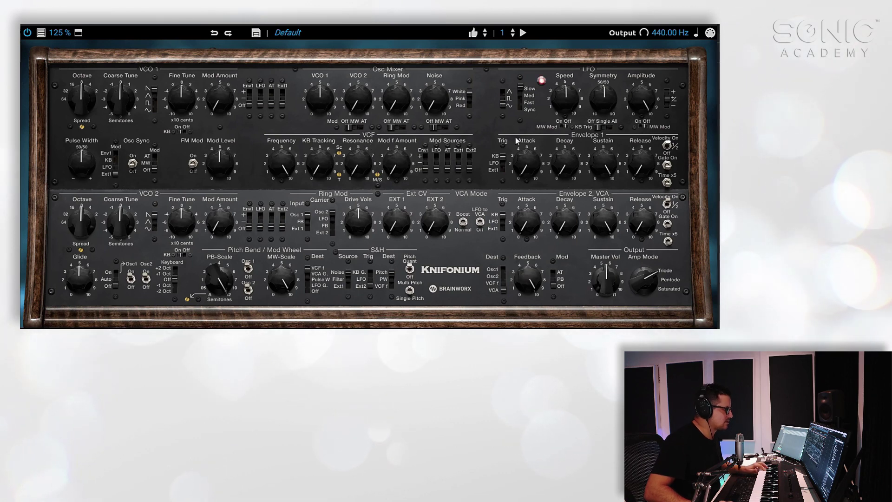
drag(284, 168, 288, 179)
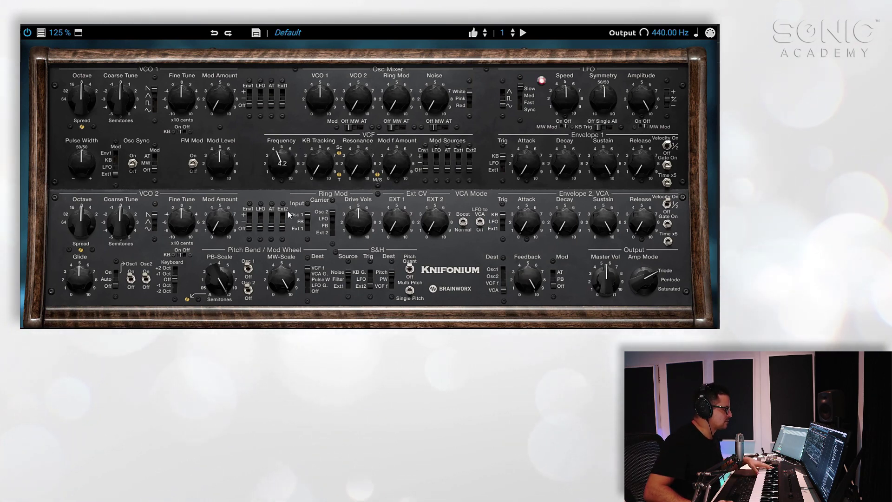
drag(359, 159, 360, 139)
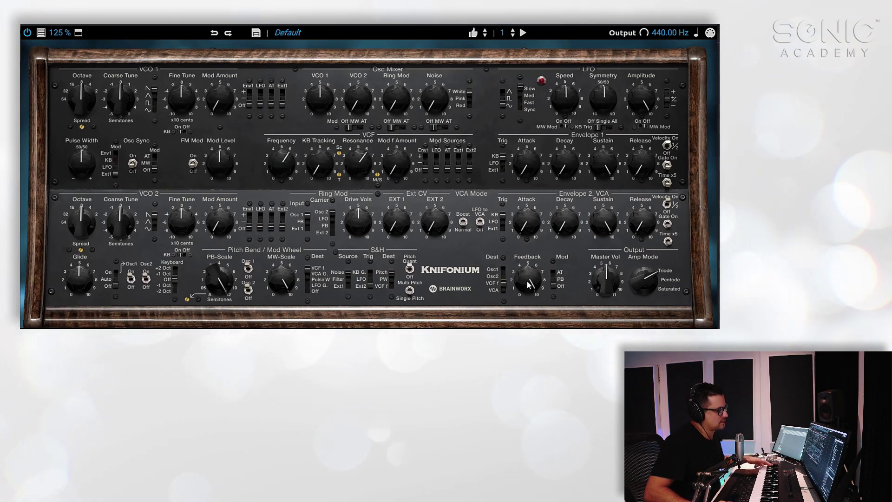
Audition different Feedback amounts by sweeping the level between about 4 and 10
mouse_move(534, 279)
mouse_down()
mouse_move(537, 309)
mouse_move(529, 288)
mouse_up()
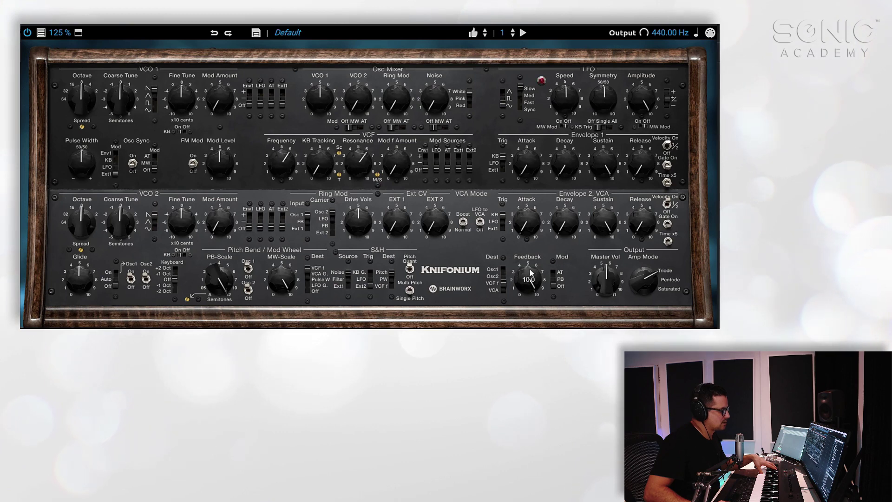
double_click(531, 274)
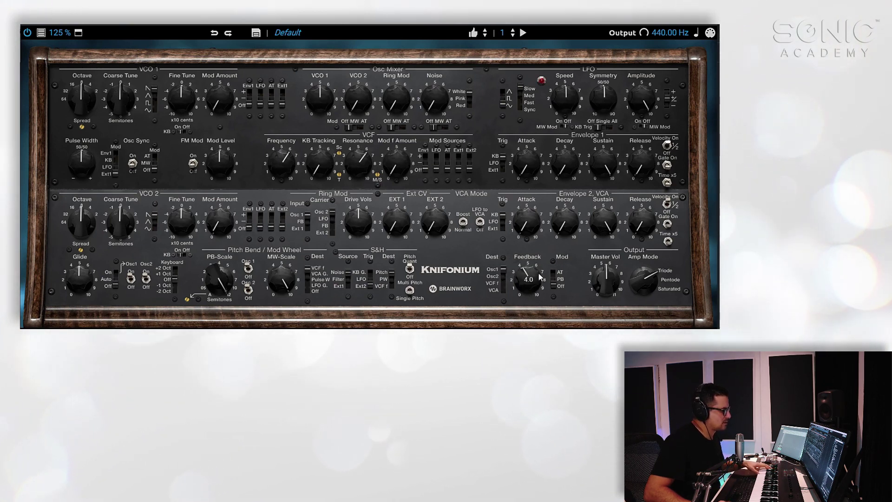
drag(540, 276, 546, 227)
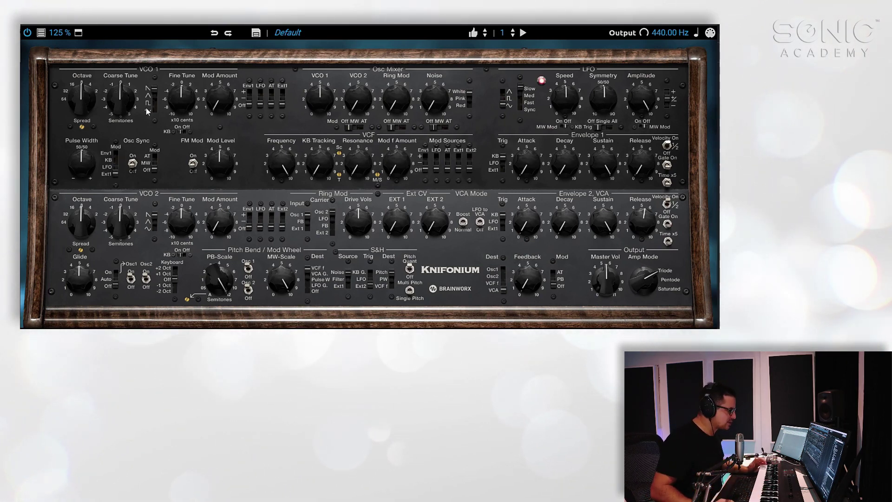
Look over the available preset categories, from Basic to Vocal
click(301, 33)
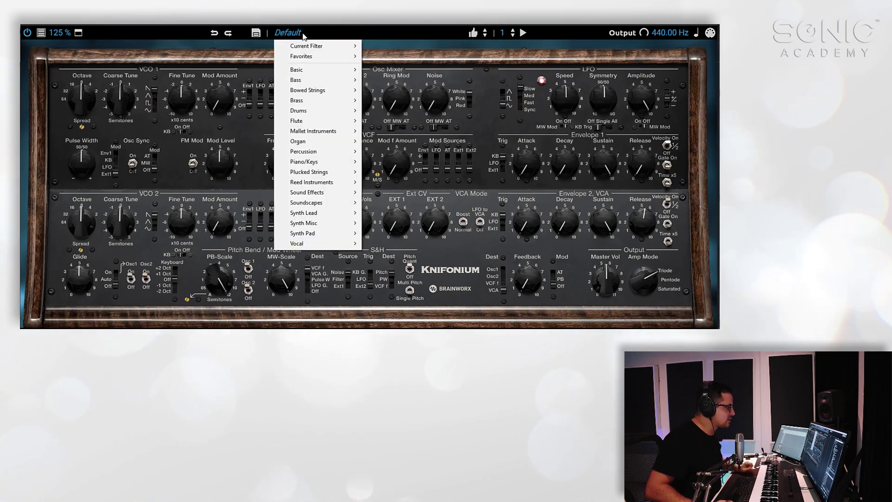
click(307, 33)
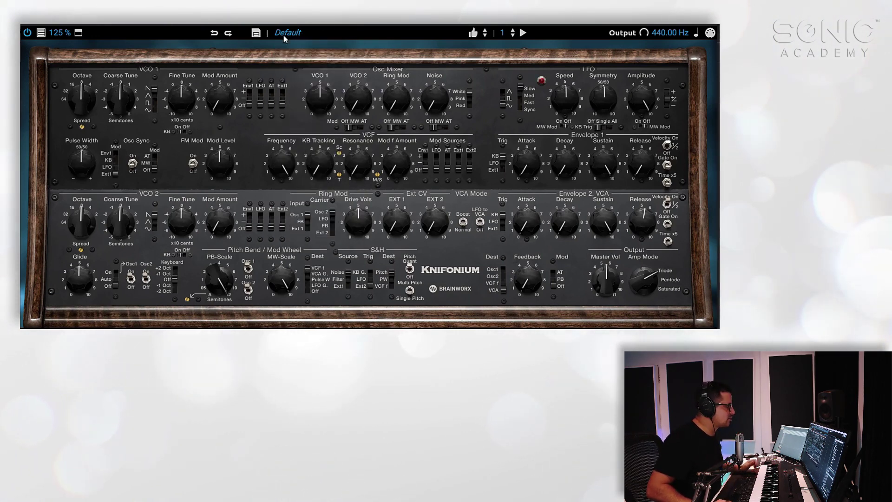
click(310, 34)
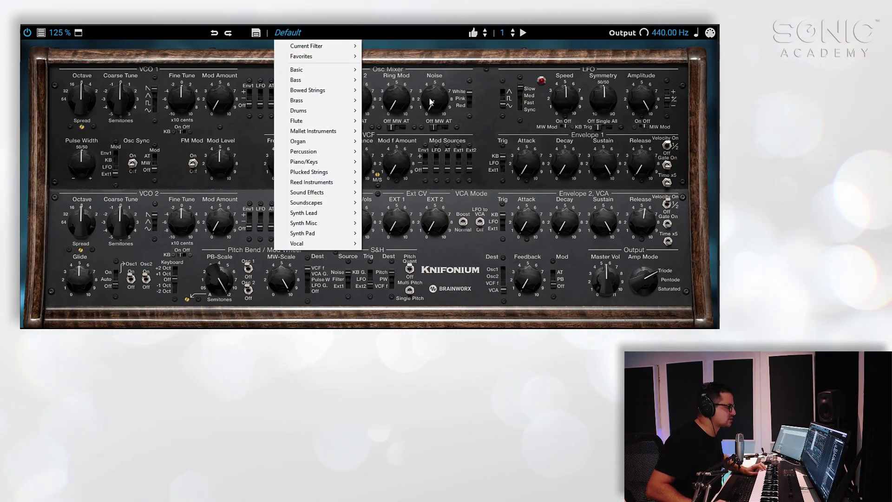
click(372, 45)
click(287, 32)
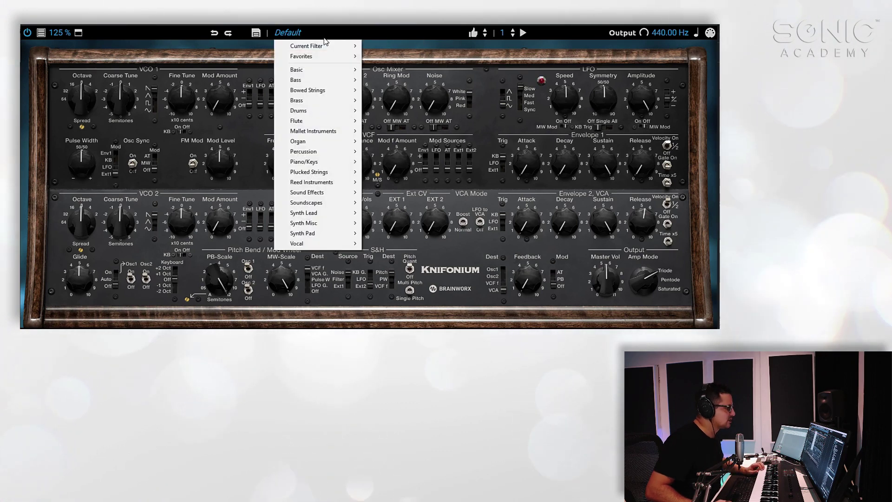
click(260, 47)
Open the preset browser, filter the presets by one sound designer as author, and load Cabin Fever
click(41, 32)
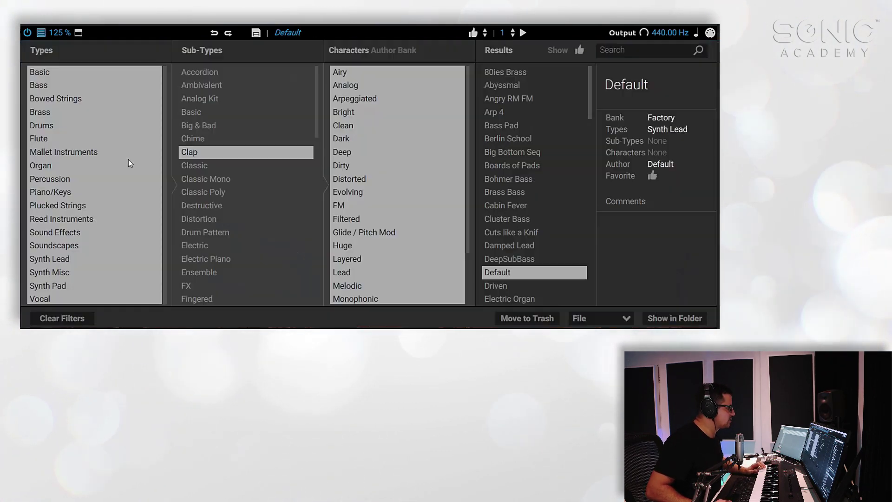
click(400, 50)
click(393, 49)
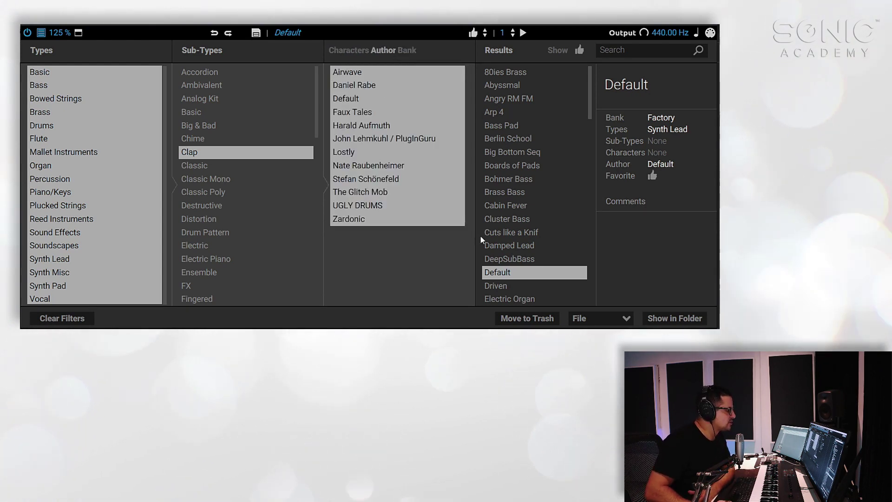
click(369, 166)
click(511, 73)
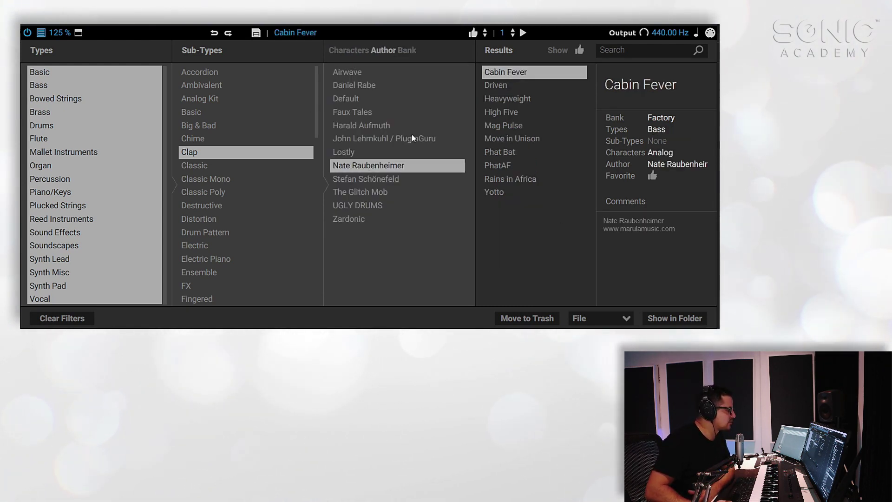
Widen the preset filter to all sub-types for the same author
click(218, 70)
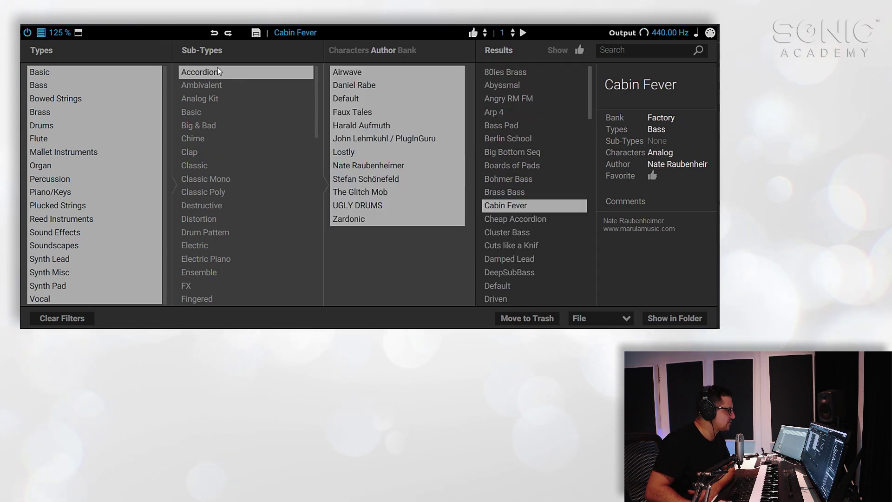
click(359, 55)
click(388, 51)
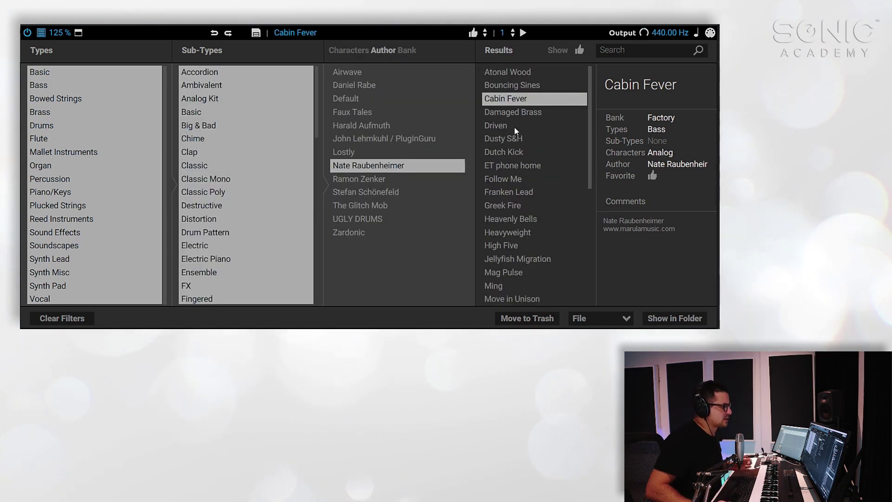
Audition the presets Atonal Wood, Bouncing Sines, Cabin Fever, Damaged Brass, Driven and Dusty S&H
click(522, 74)
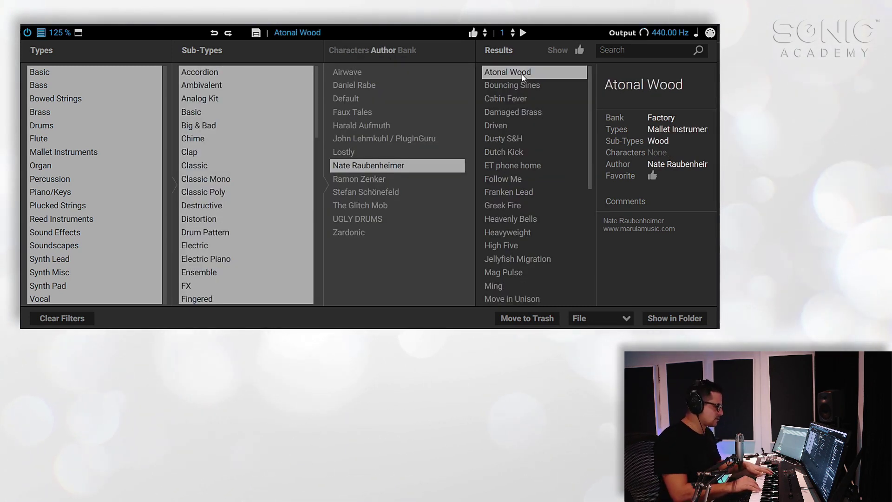
click(533, 87)
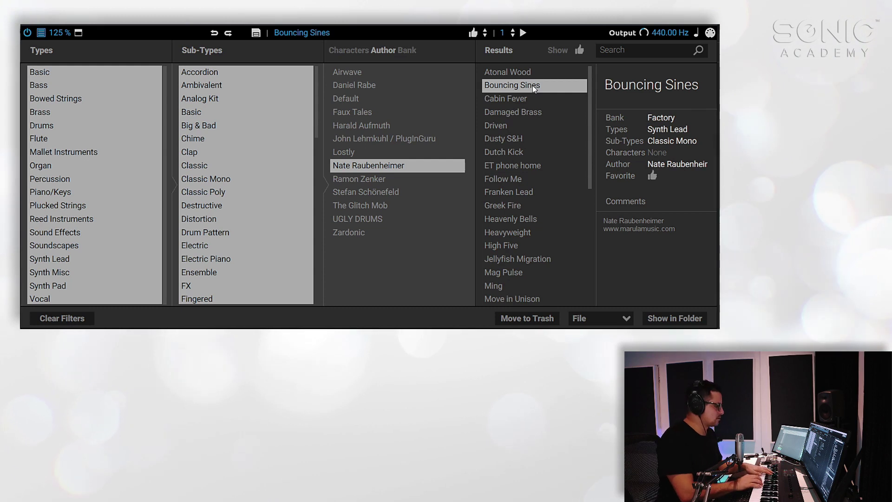
click(517, 98)
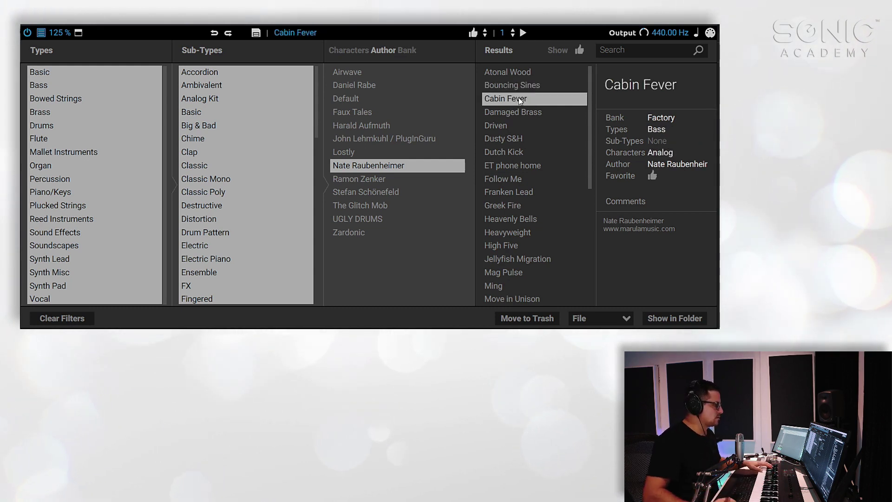
click(530, 111)
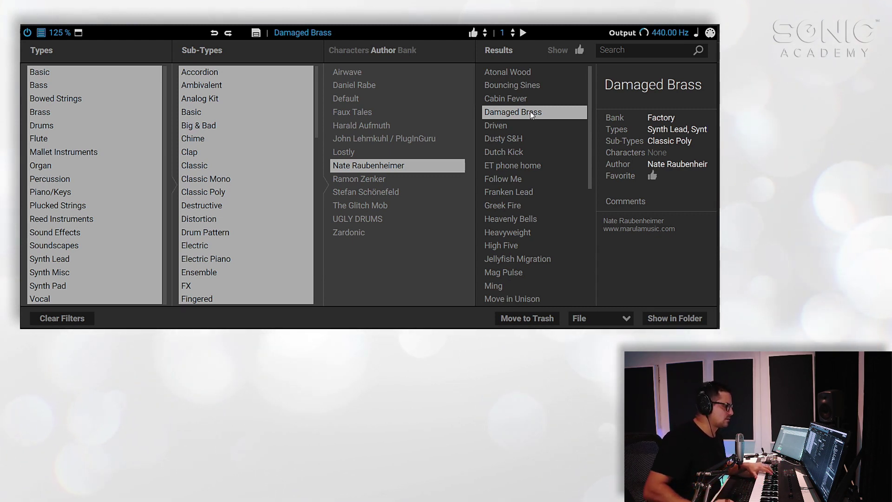
click(497, 127)
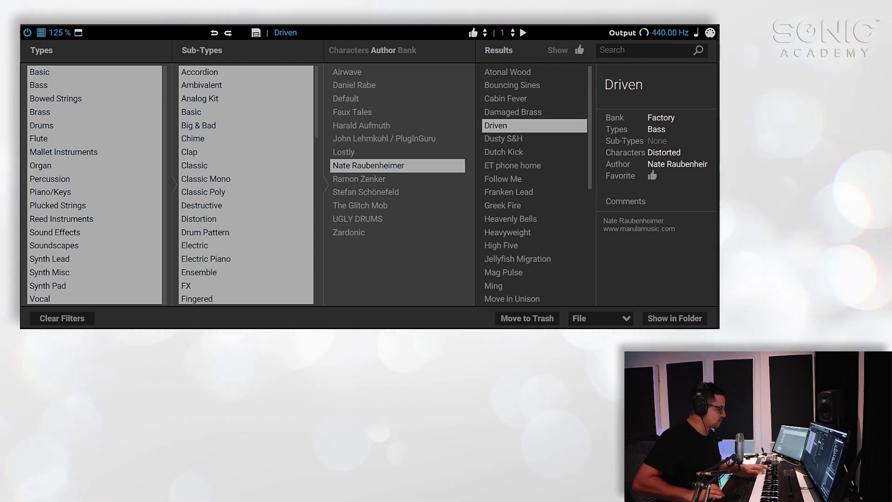
click(501, 139)
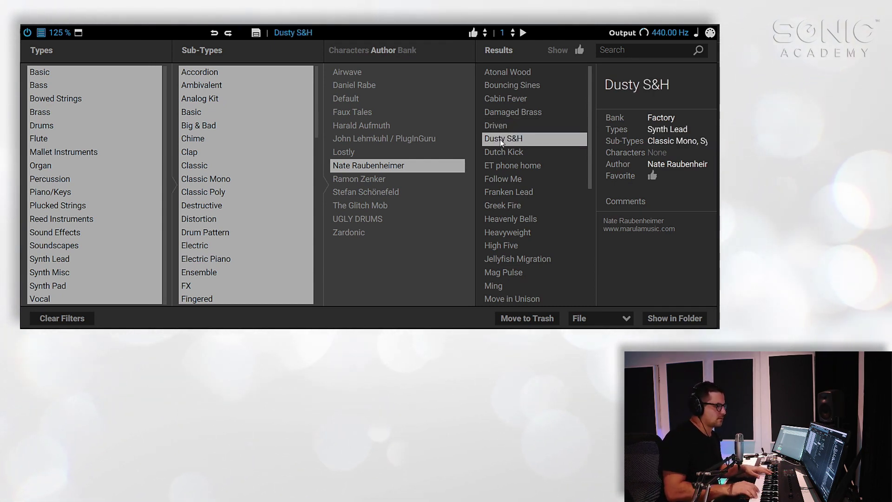
Audition the presets Franken Lead, Greek Fire, Move in Unison, Mag Pulse and Jellyfish Migration
click(517, 191)
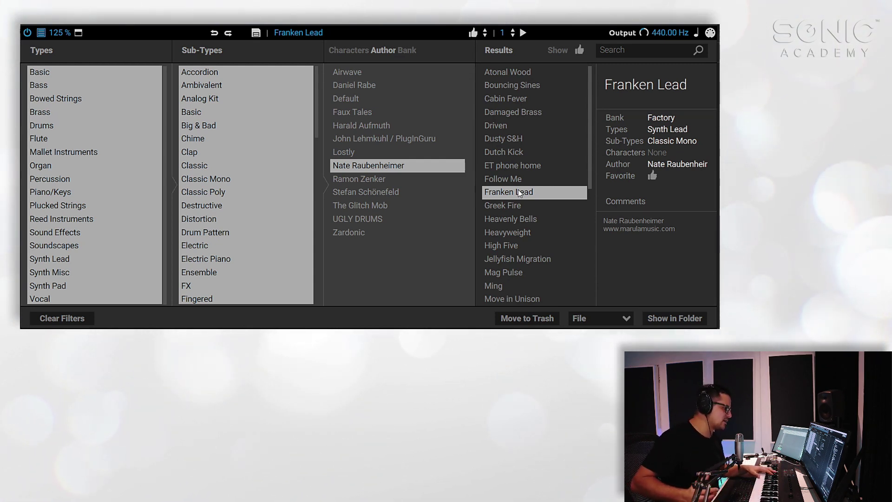
click(487, 209)
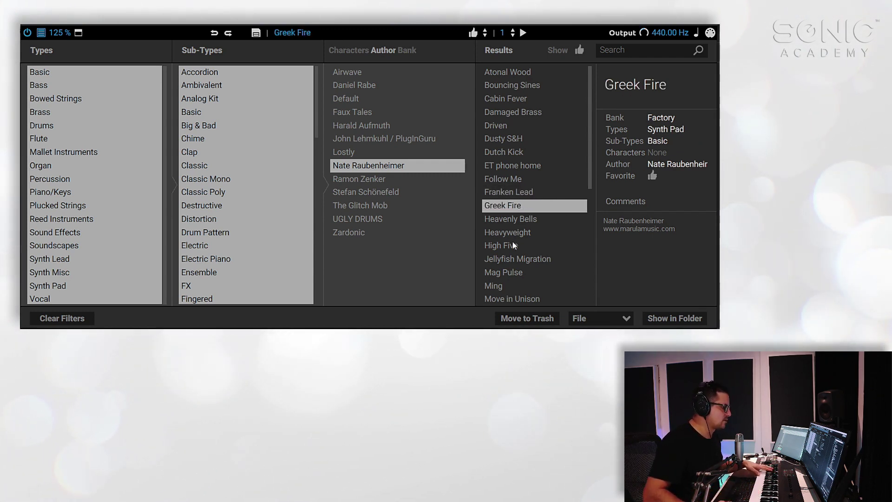
scroll(535, 269, down, 1)
click(519, 280)
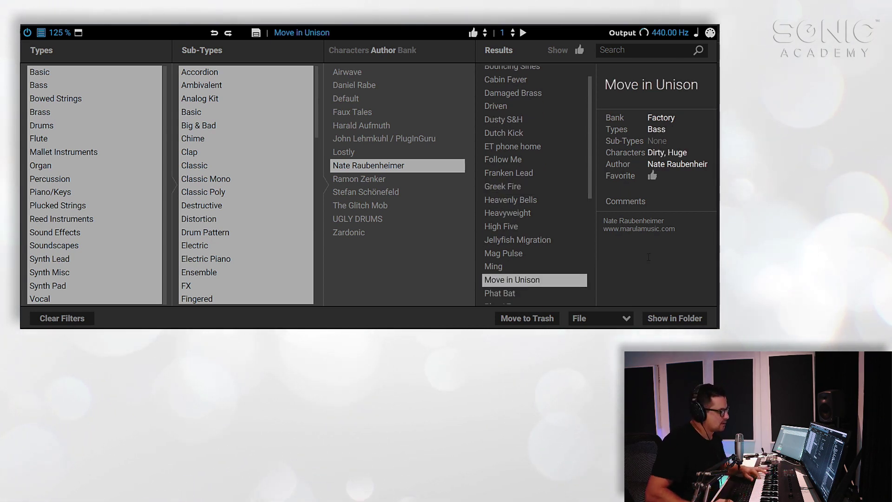
scroll(522, 240, down, 1)
click(517, 234)
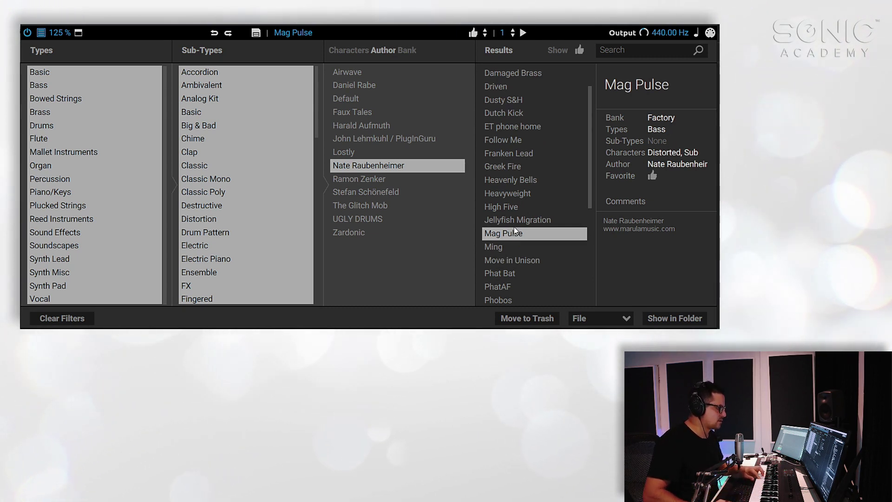
click(511, 222)
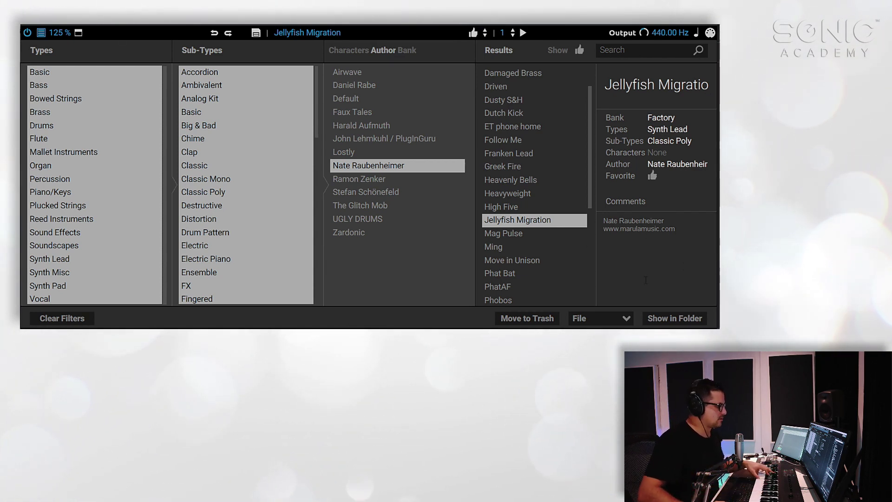
Load the Phobos preset and return from the preset browser to the synth panel
click(536, 297)
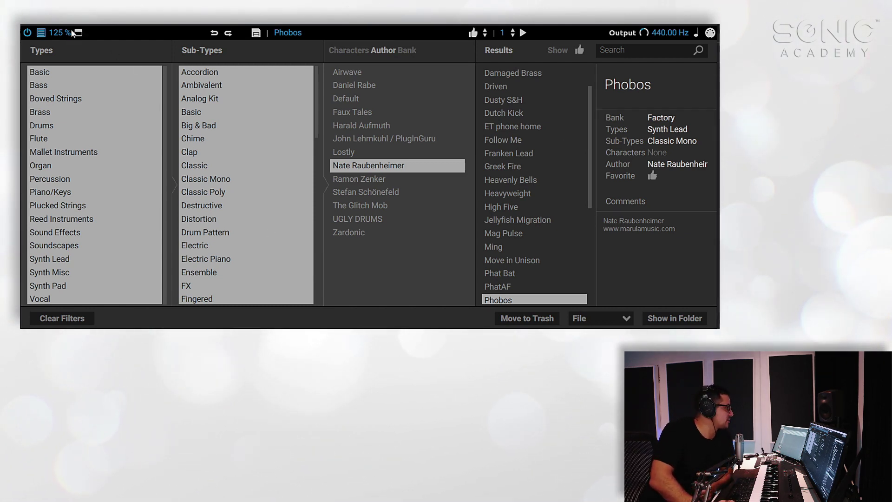
click(41, 33)
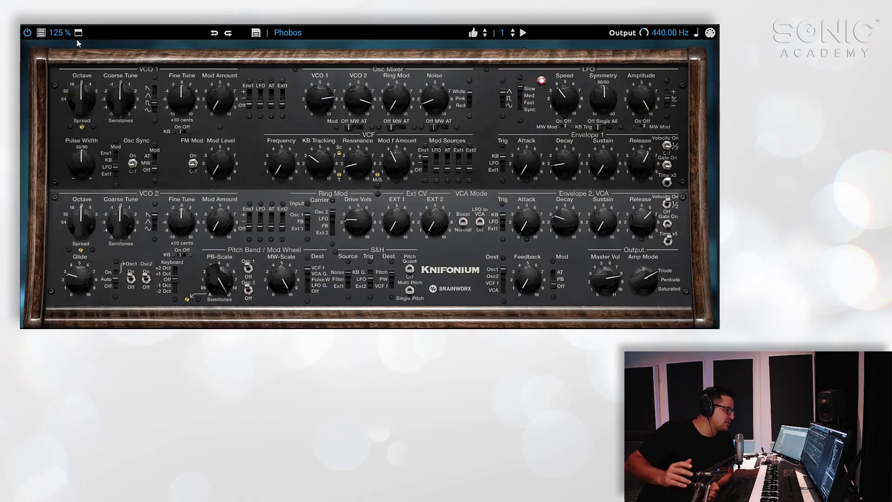